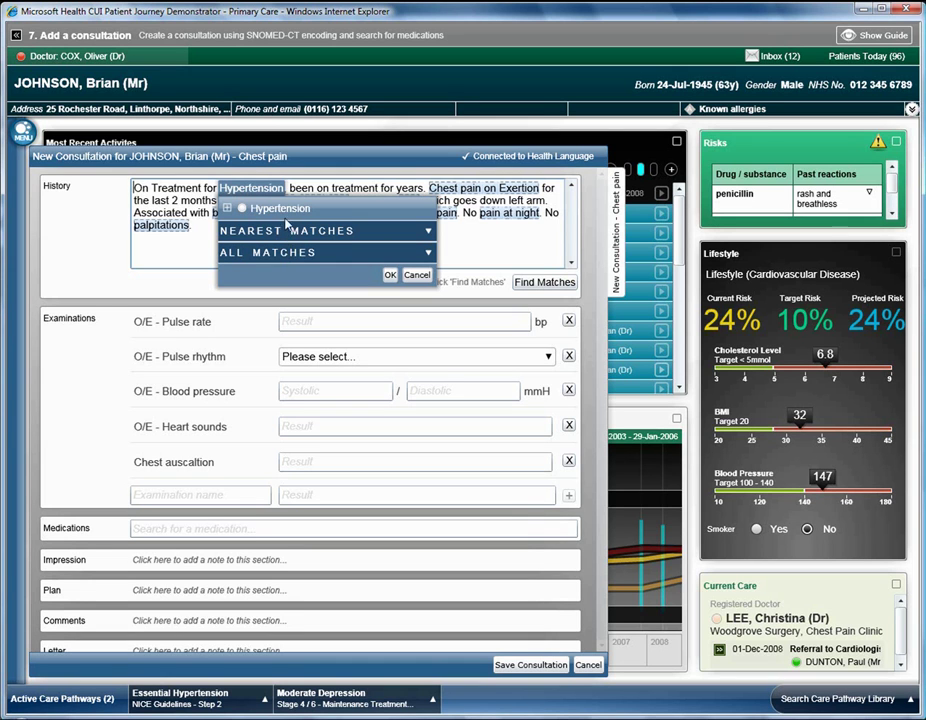
Step: Look through the nearest and all coded matches offered for the history term Hypertension
mouse_move(288, 212)
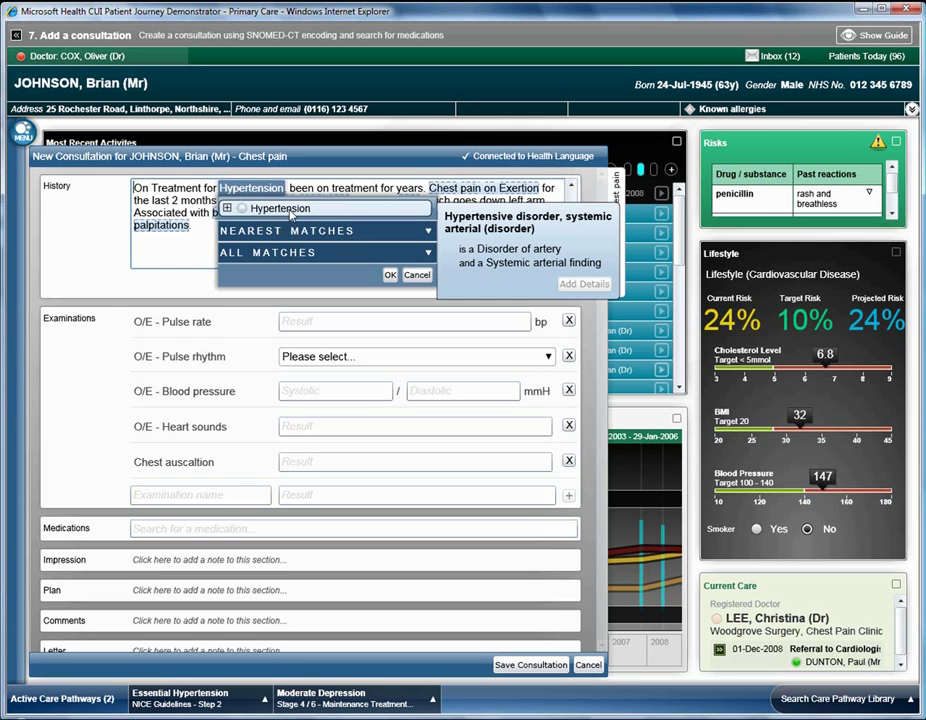
left_click(296, 232)
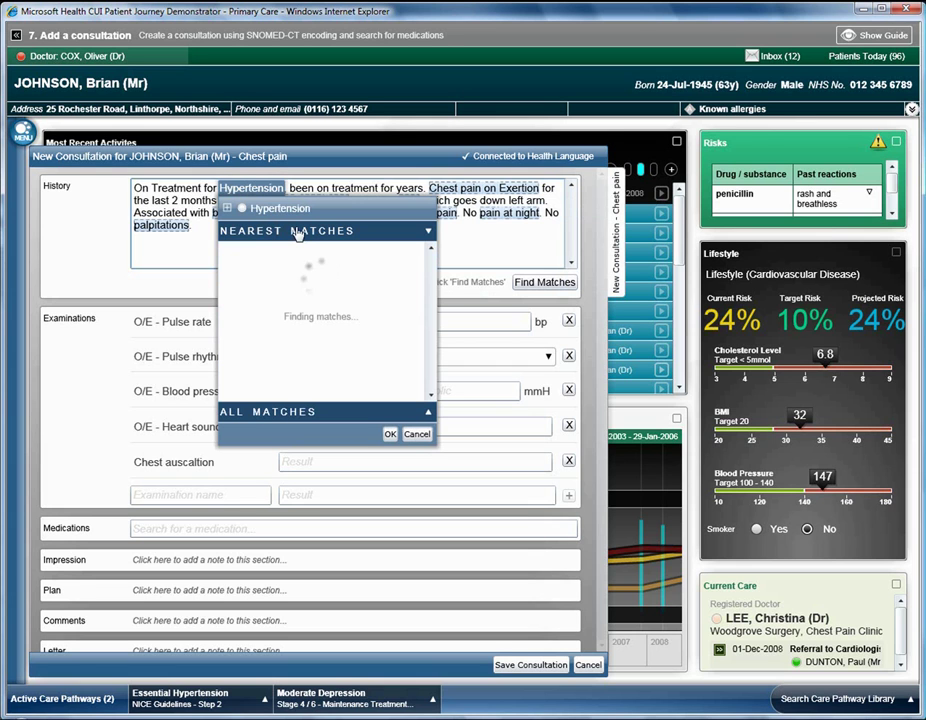
mouse_move(322, 340)
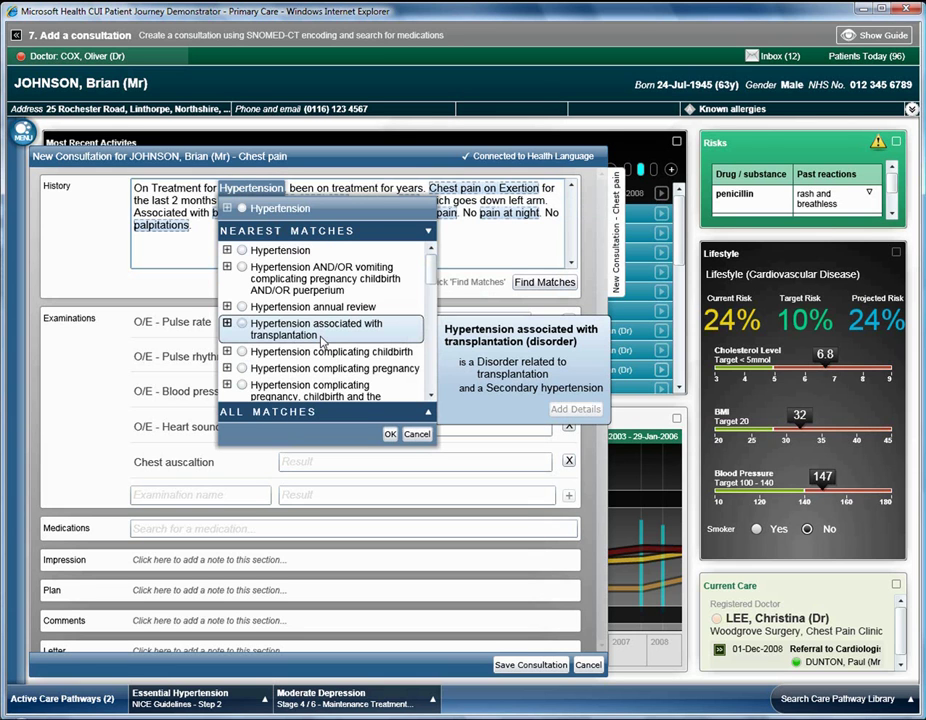
left_click(298, 412)
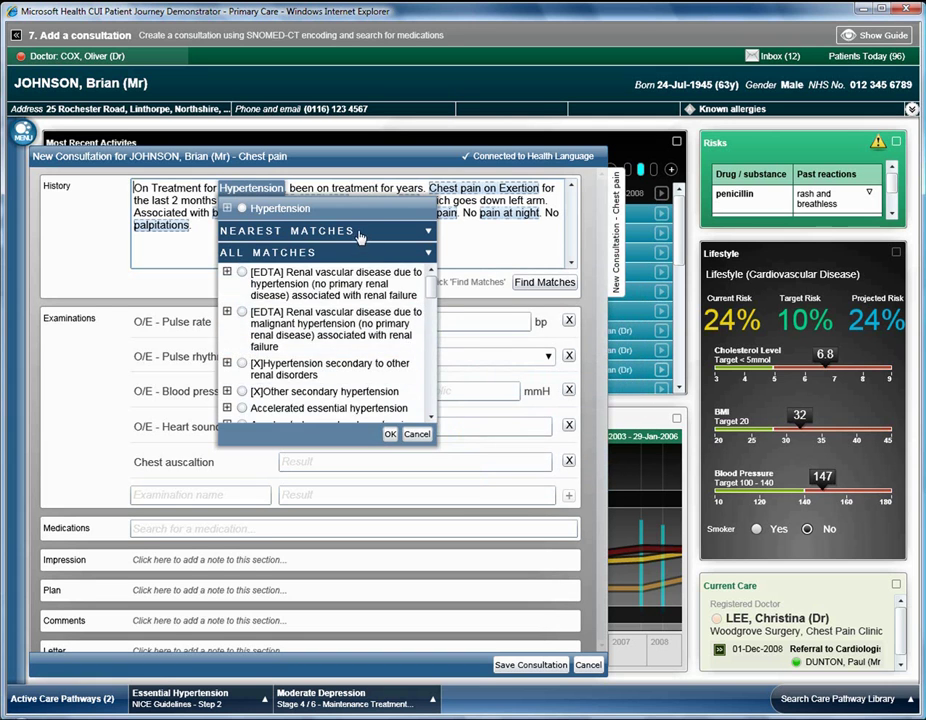
left_click(290, 231)
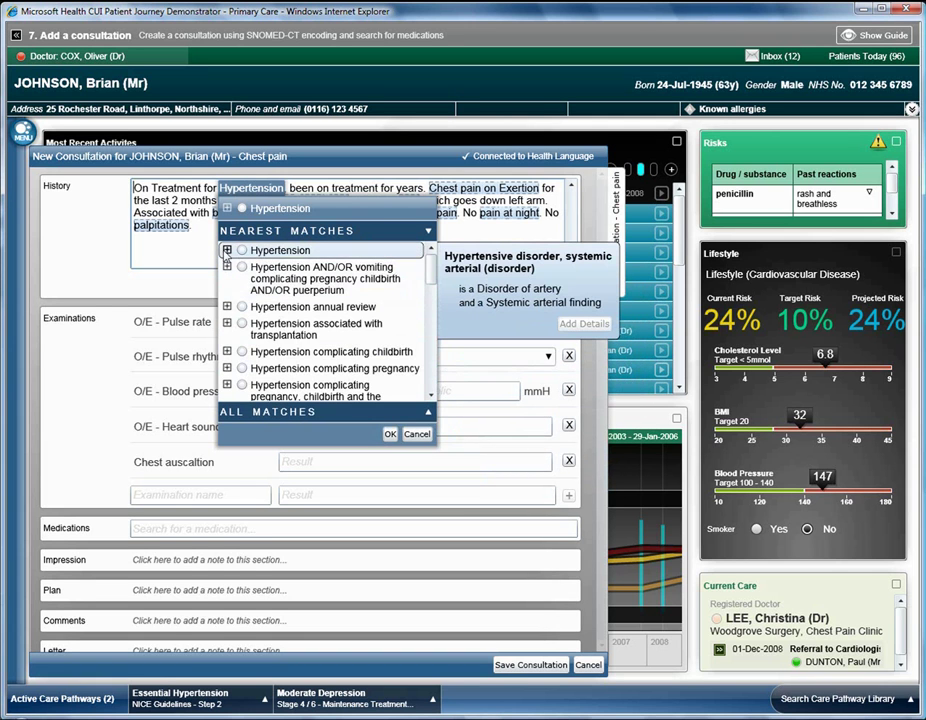
Step: Browse the subtypes of Hypertension in the nearest matches and select Essential hypertension as the coded term
left_click(228, 251)
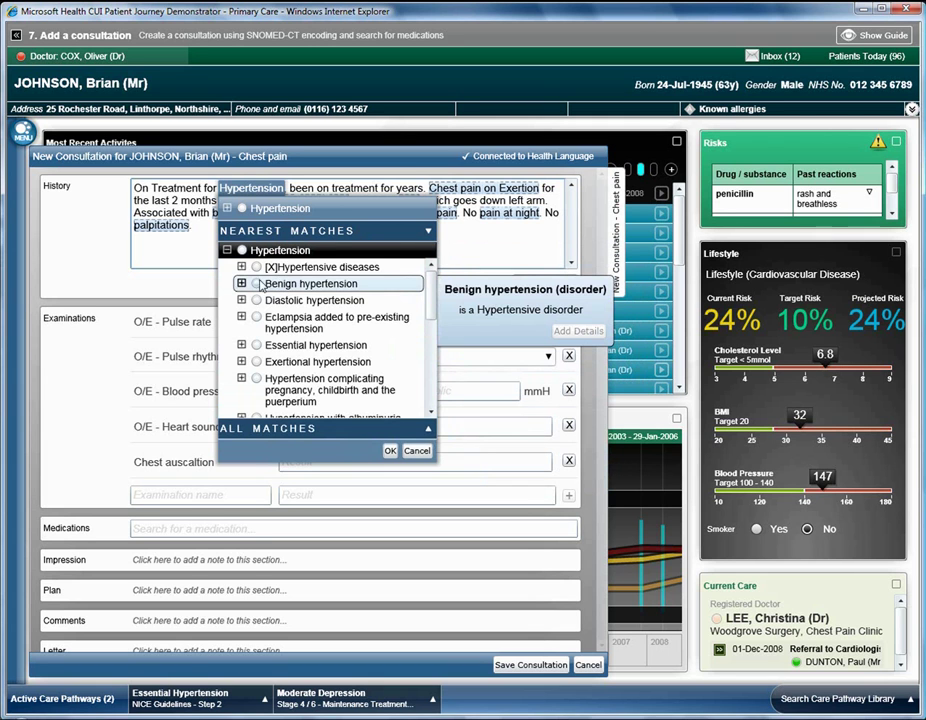
left_click(241, 284)
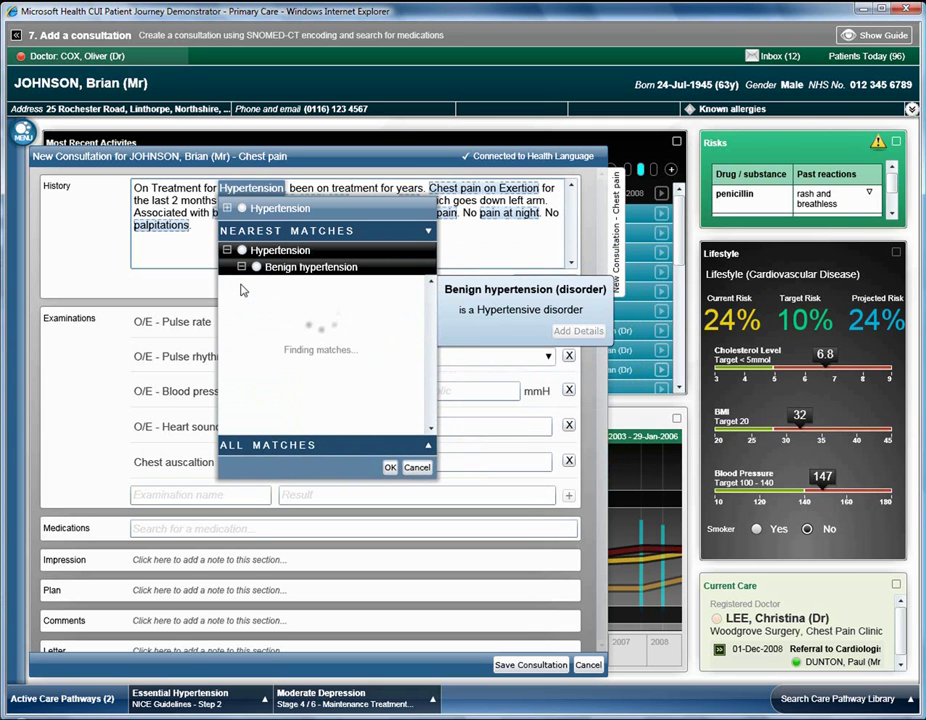
left_click(256, 284)
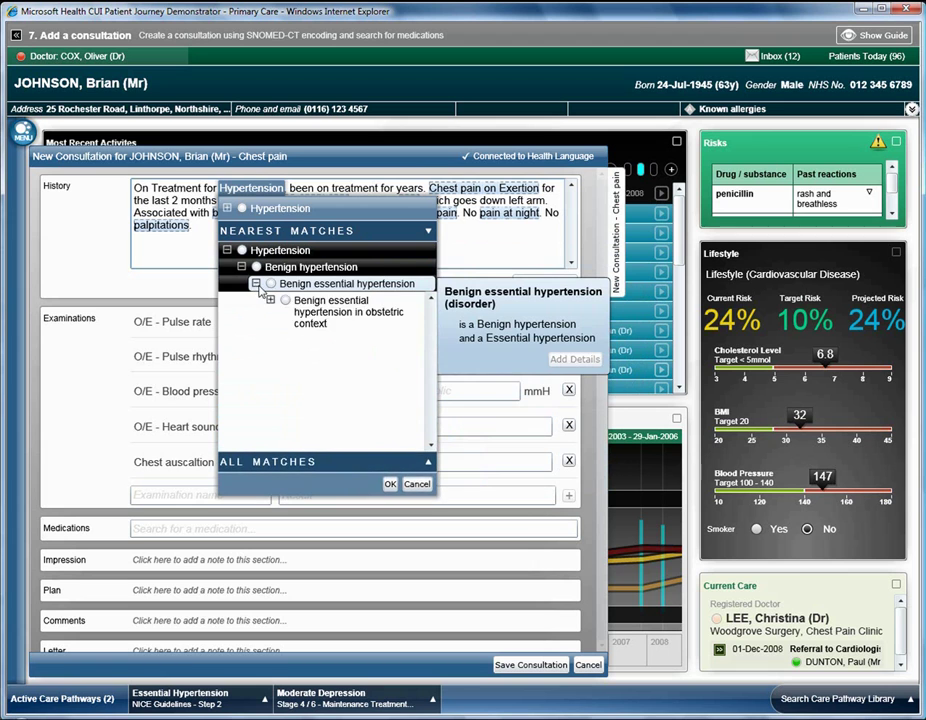
left_click(241, 268)
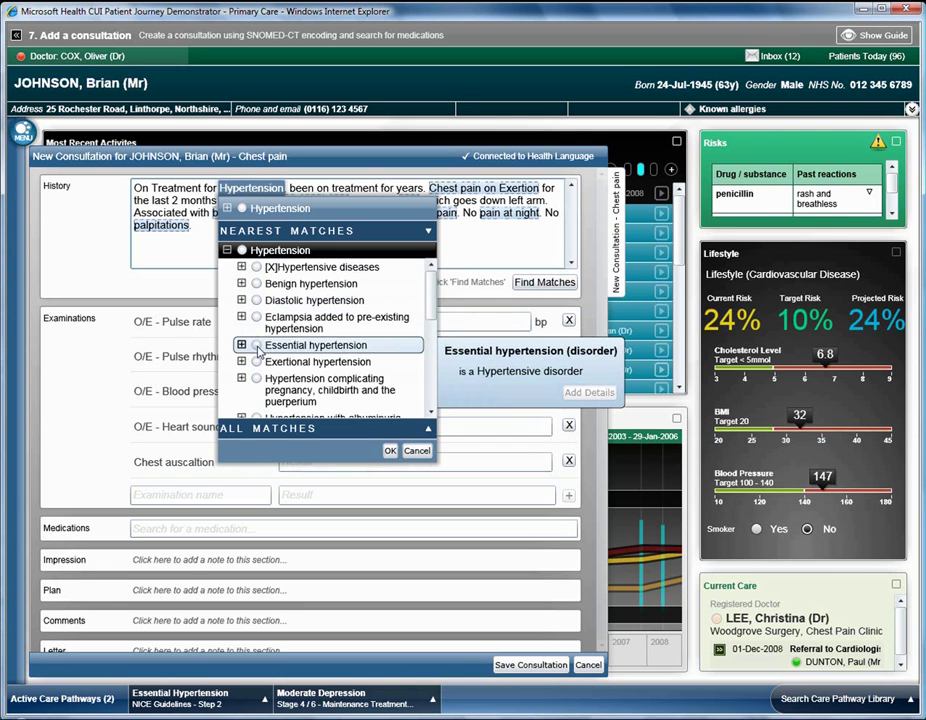
left_click(257, 346)
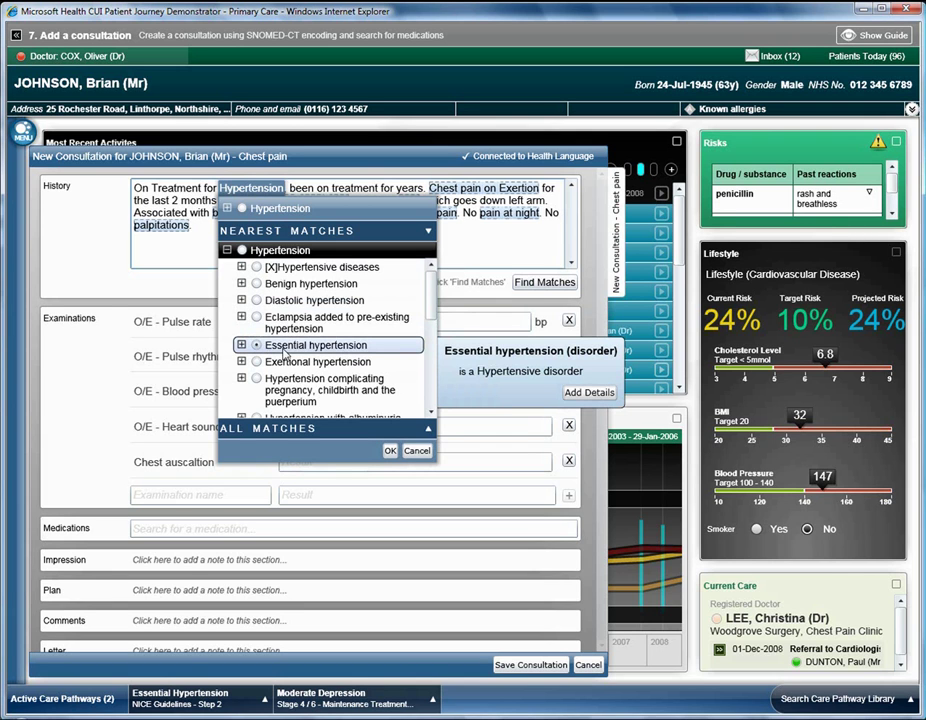
Step: Add the details clinical course Cyclic and severity Moderate to the Essential hypertension term and confirm them
left_click(587, 393)
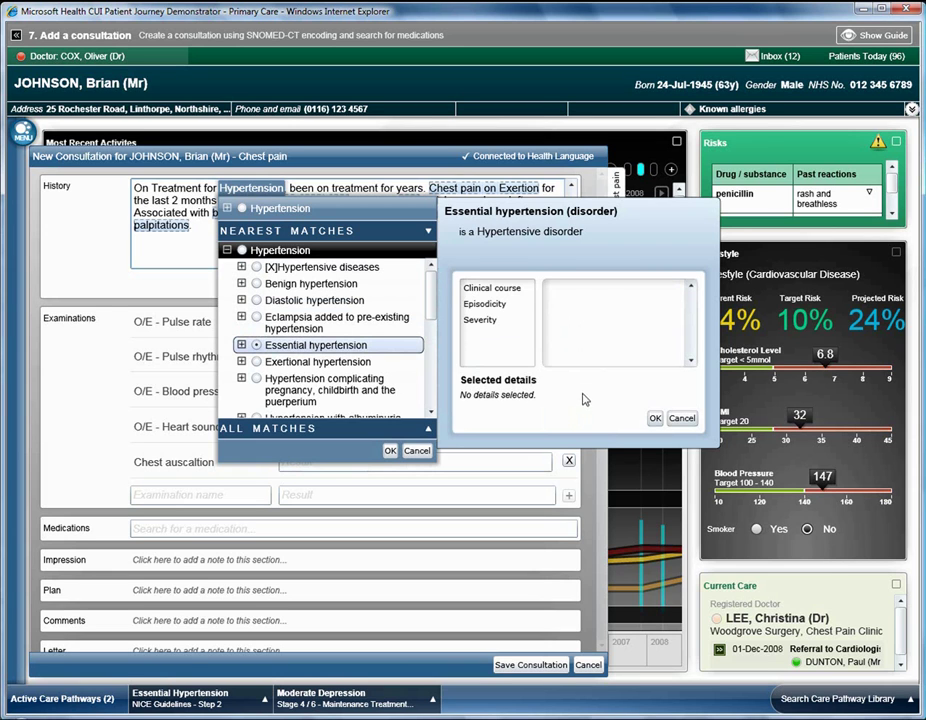
left_click(496, 292)
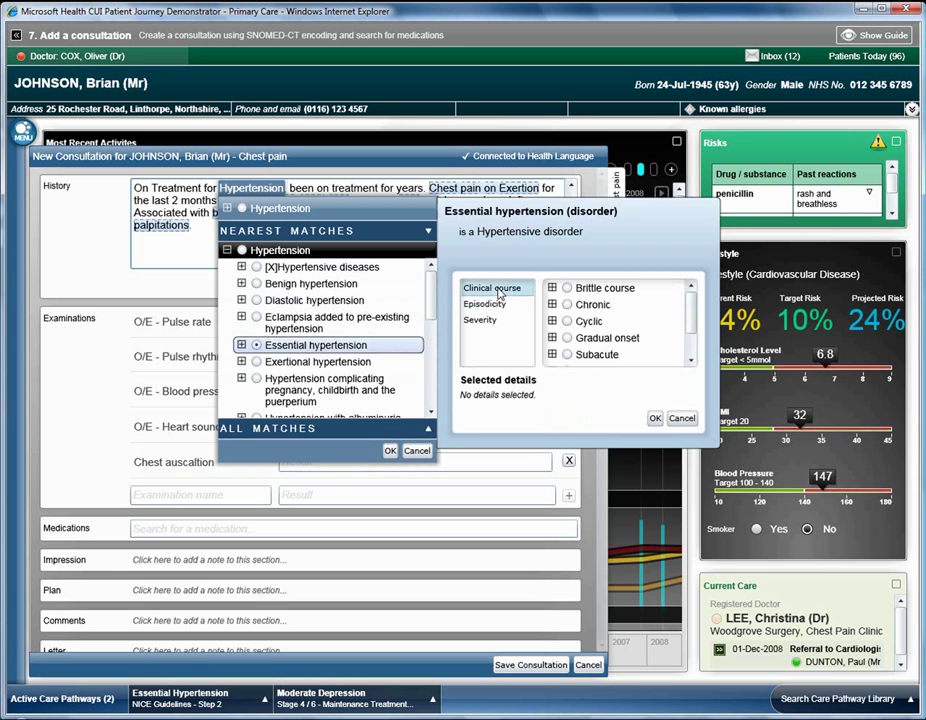
left_click(492, 304)
left_click(494, 322)
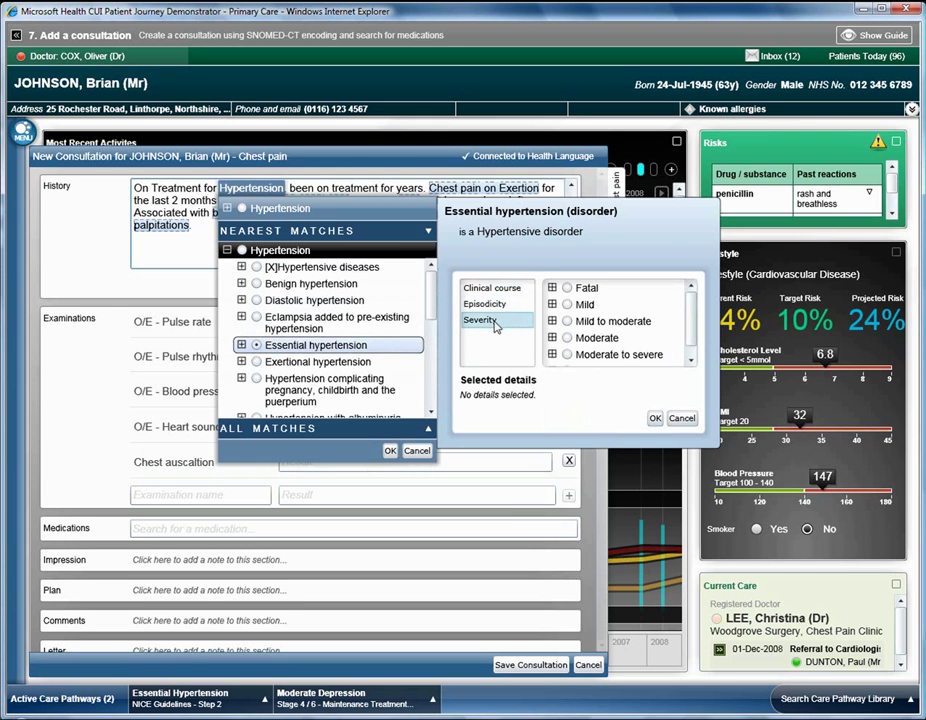
left_click(492, 288)
left_click(568, 321)
left_click(505, 324)
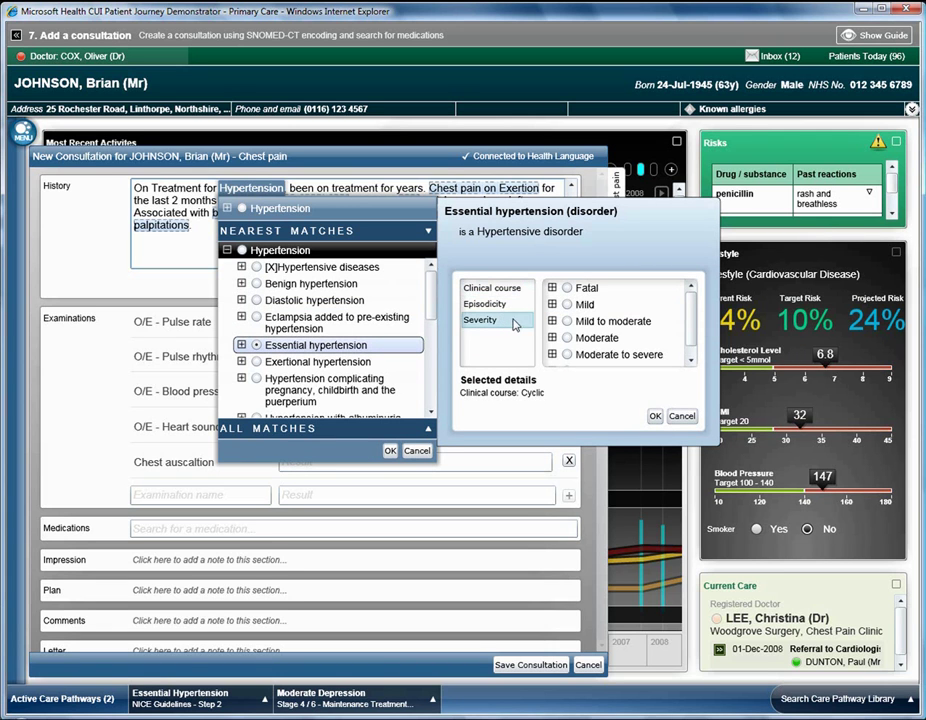
left_click(568, 341)
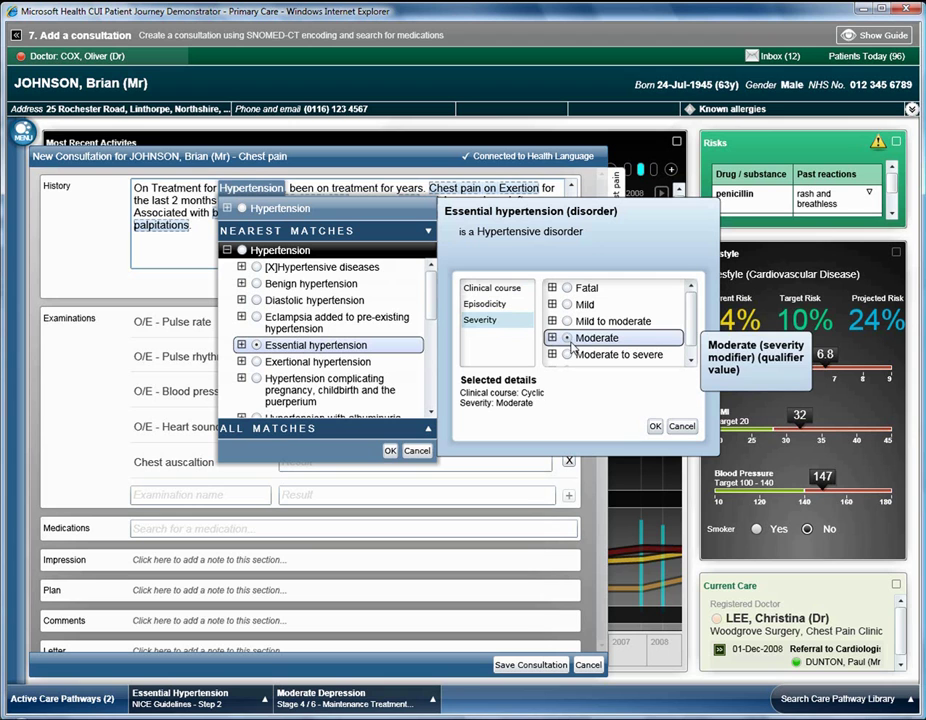
left_click(655, 428)
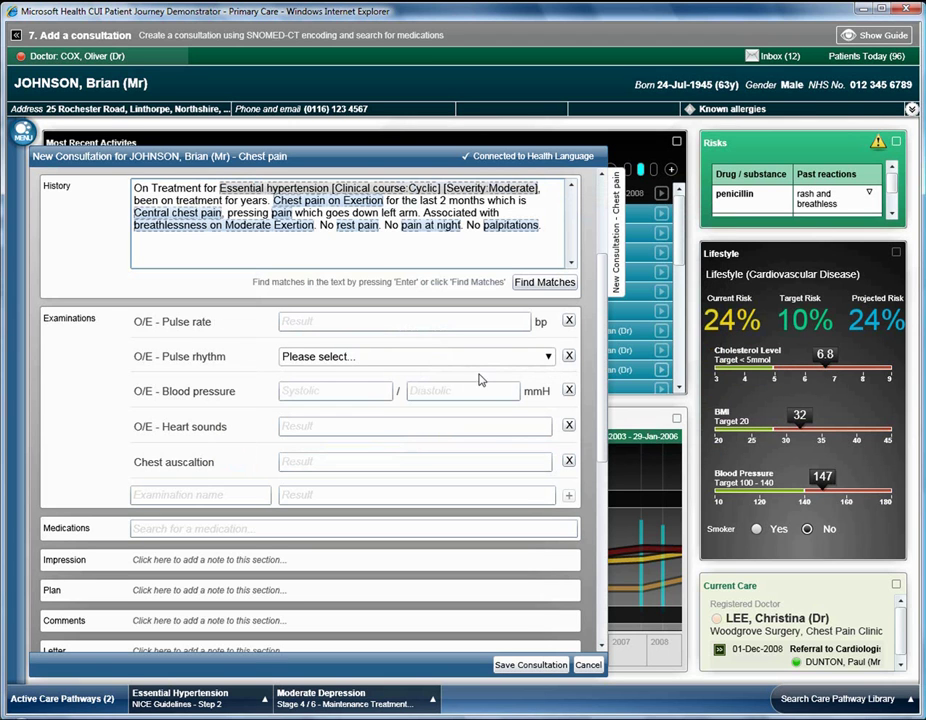
Step: Encode the remaining highlighted history terms with their suggested matches, from Chest pain on exertion through Palpitations
left_click(270, 200)
type(".")
left_click(355, 205)
left_click(360, 216)
left_click(209, 214)
left_click(212, 232)
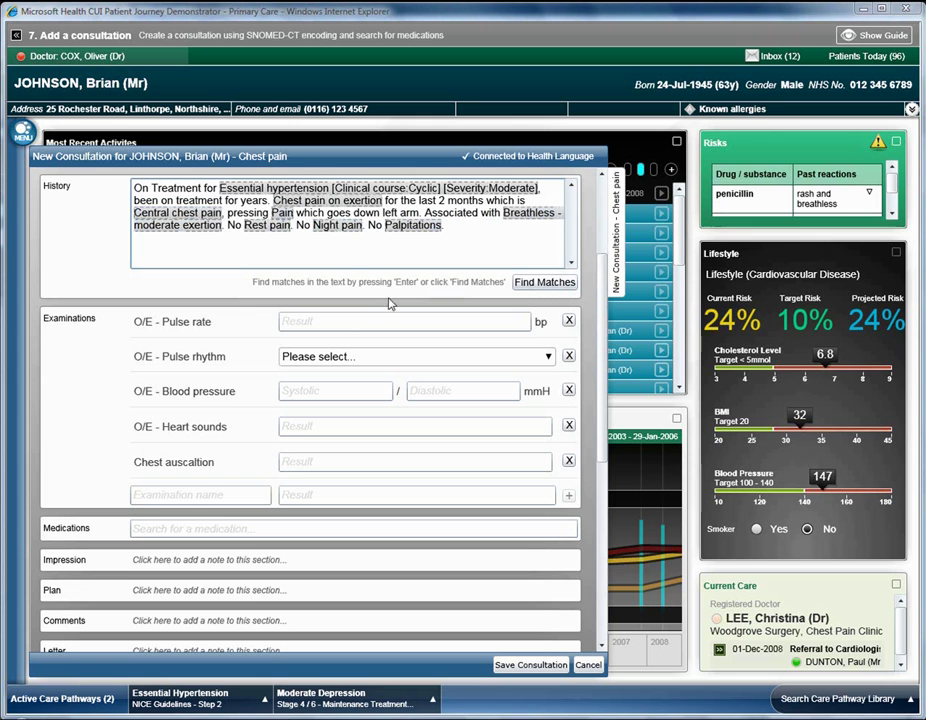
Step: Record the pulse rate as 100 and the pulse rhythm as O/E - sinus rhythm in the examinations
left_click(346, 321)
type("100")
left_click(352, 356)
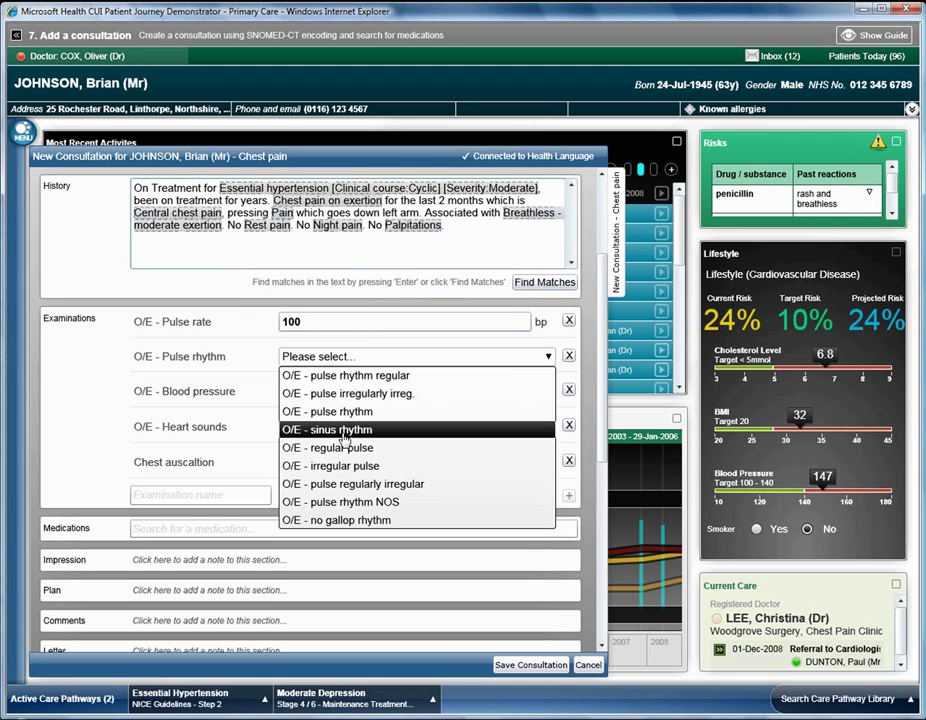
left_click(340, 429)
Step: Record the examined blood pressure as 170 systolic over 100 diastolic
left_click(320, 390)
type("170")
key("Tab")
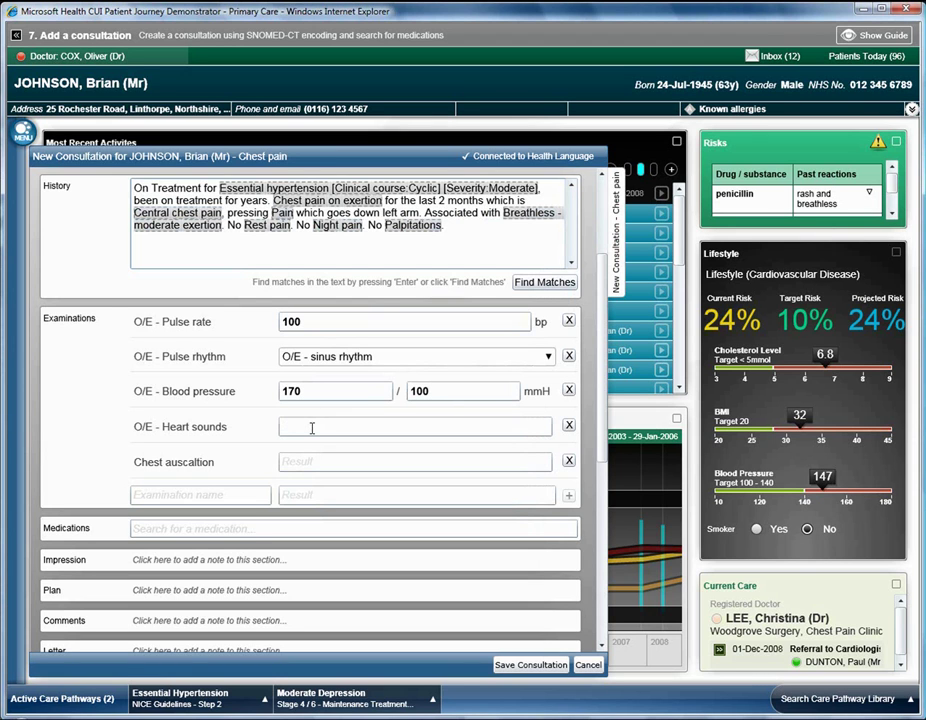
Step: Record both the heart sounds and the chest auscultation results as Normal
type("Normal")
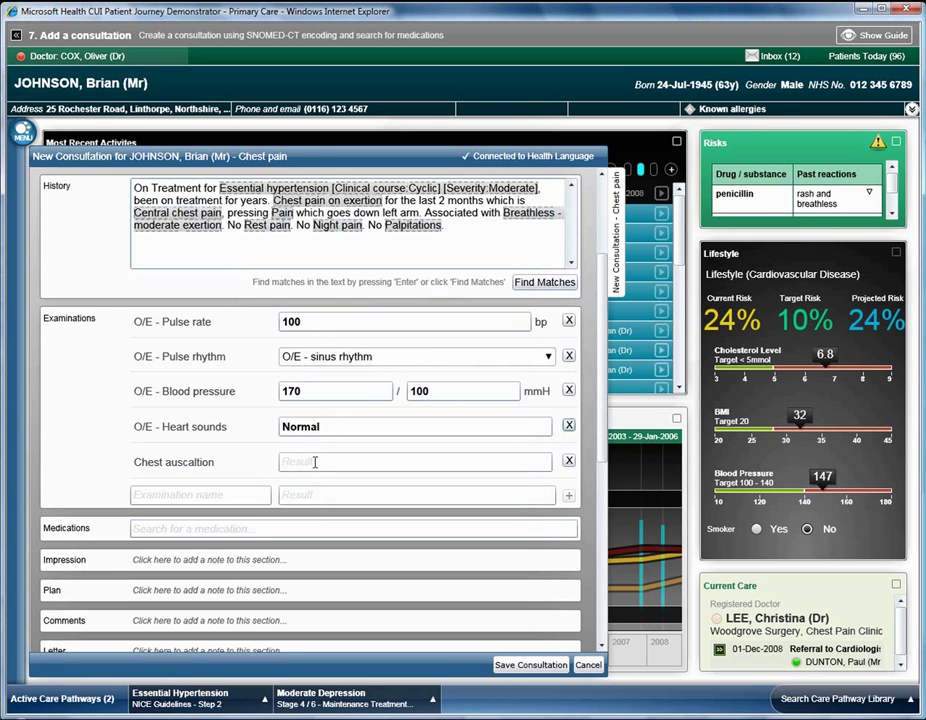
left_click(320, 461)
type("Normal")
Step: Add a Height examination with a result of 180 cm to the consultation
left_click(234, 494)
type("Height")
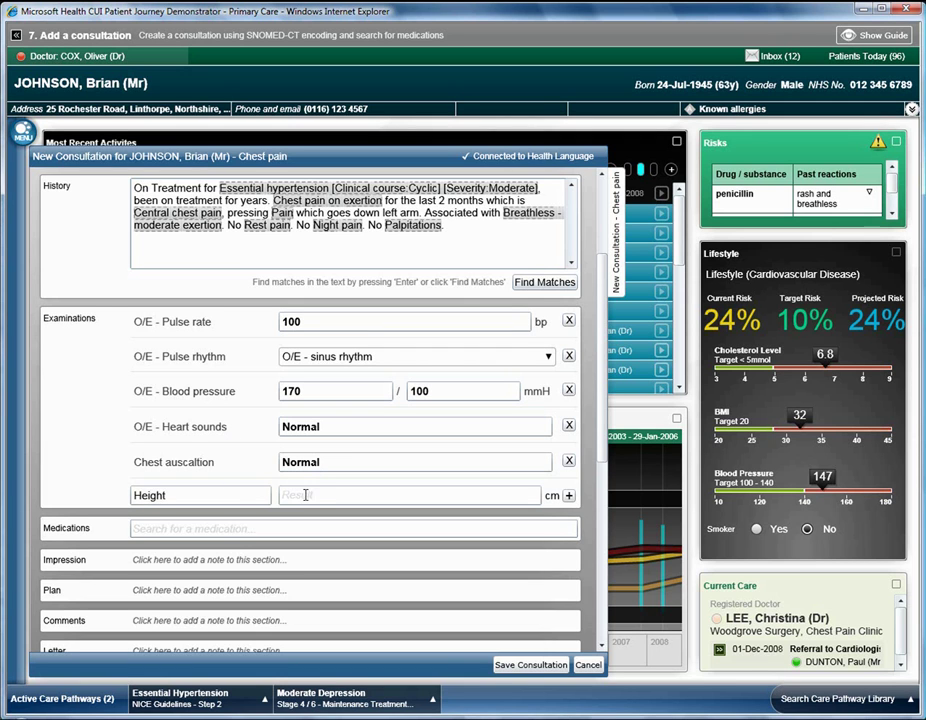
left_click(305, 494)
type("180")
left_click(568, 495)
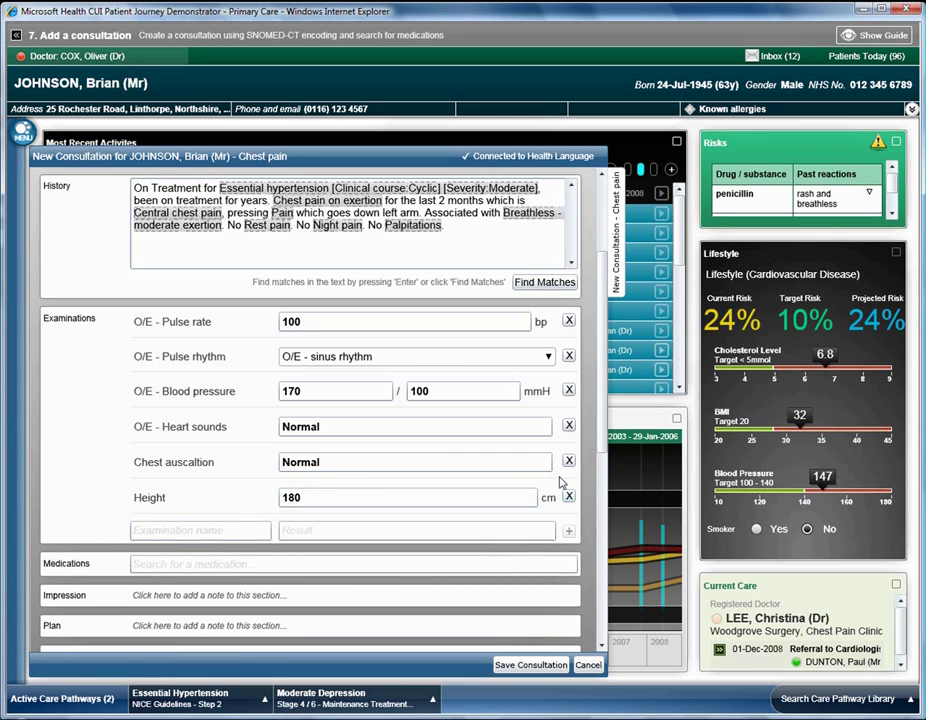
Step: Search for the medication gtn in the consultation's Medications section
scroll(604, 490, "down", 2)
scroll(604, 490, "down", 3)
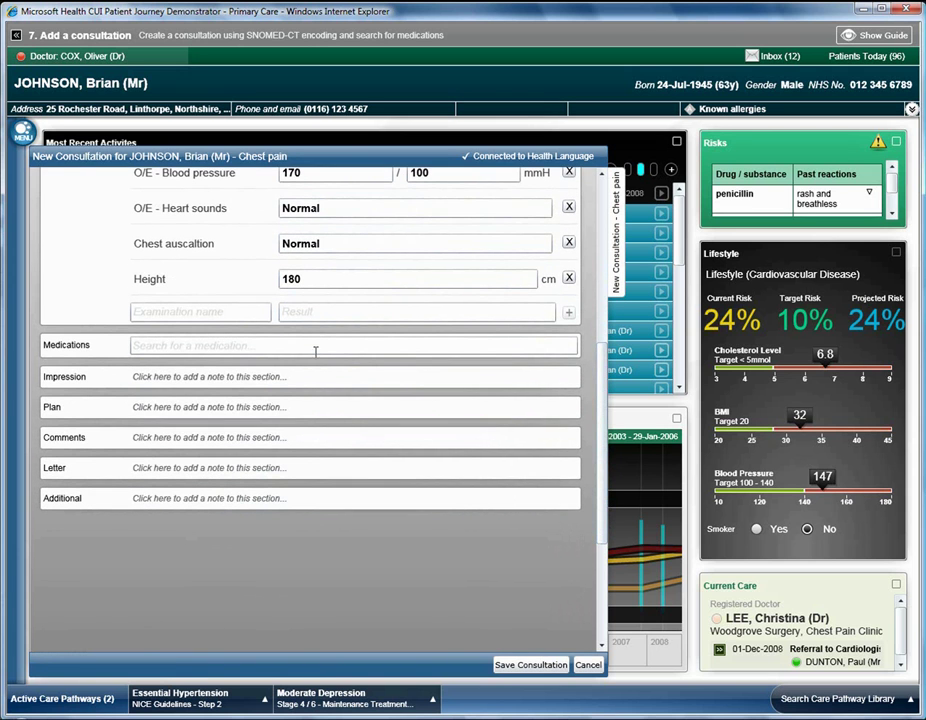
left_click(315, 344)
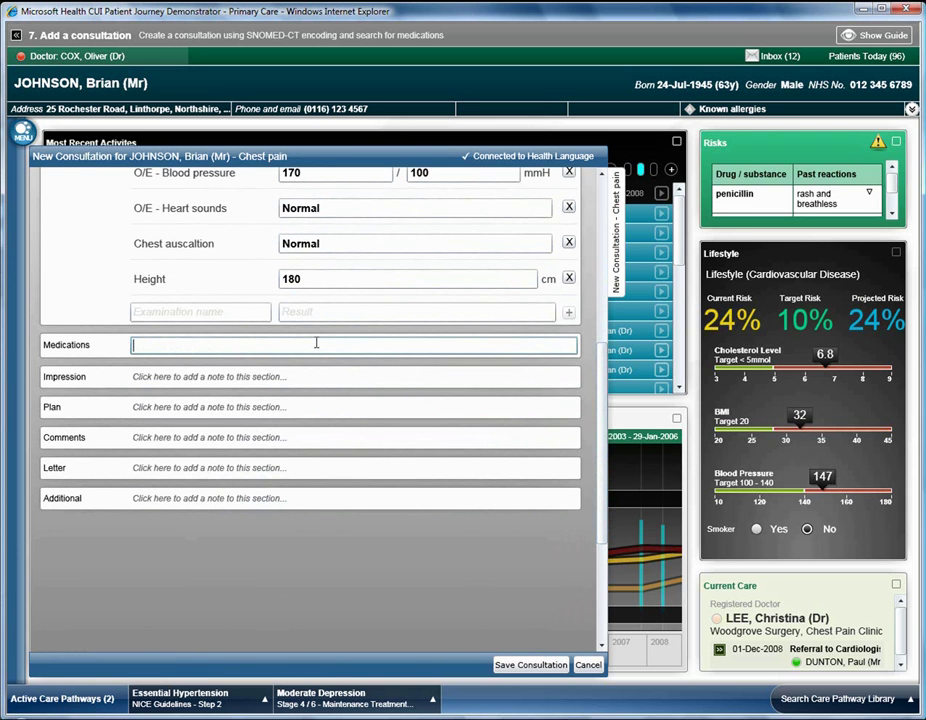
type("gtn")
Step: Look through the suggested glyceryl trinitrate preparations and return to the first one
key("Down")
key("Down")
key("Down")
key("Down")
key("Down")
key("Down")
key("Down")
key("Down")
key("Down")
key("Down")
key("Up")
key("Up")
key("Up")
key("Up")
key("Up")
key("Up")
key("Up")
key("Up")
key("Up")
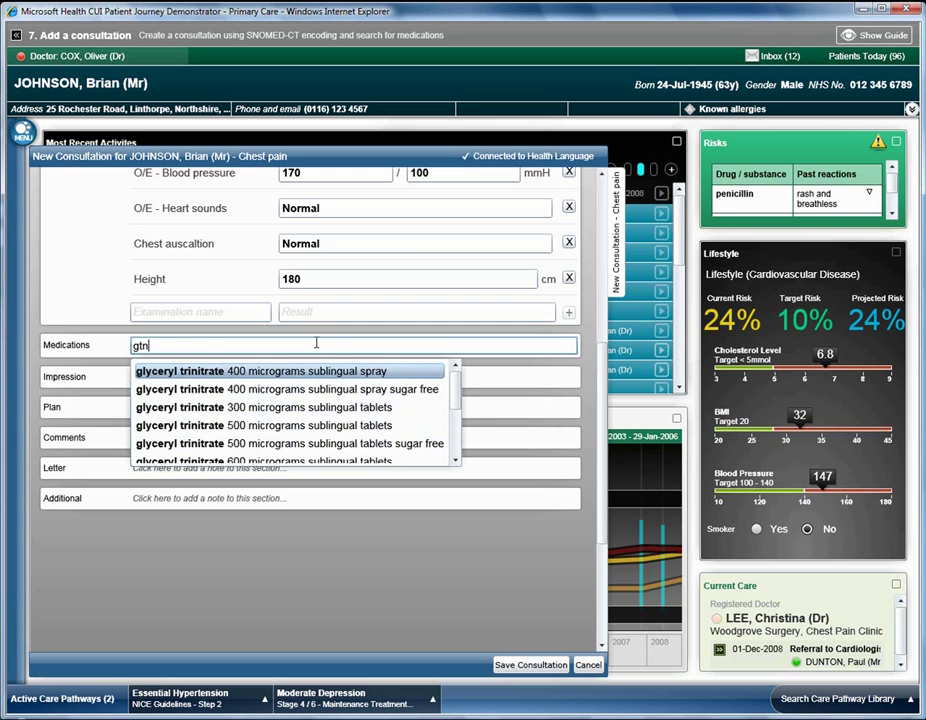
Step: Choose glyceryl trinitrate 400 micrograms sublingual spray with the dosage take 1 - 2 puffs as required - supply 1 spray
key("Return")
key("Down")
key("Down")
key("Down")
key("Return")
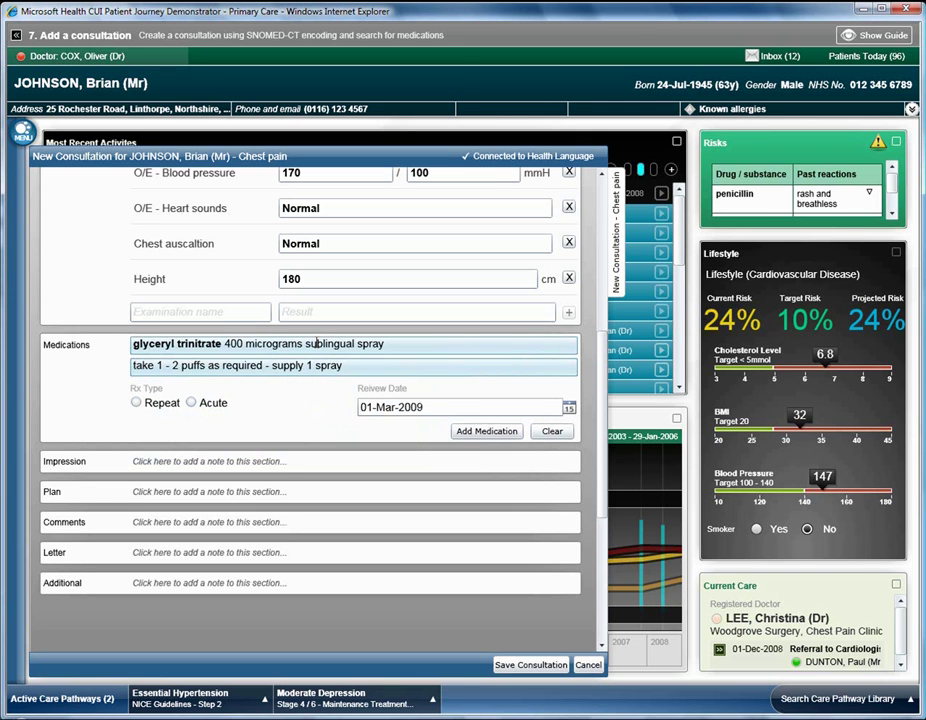
Step: Set the prescription type to Acute and the review date to 6 months ahead, and add the medication
left_click(191, 402)
left_click(449, 412)
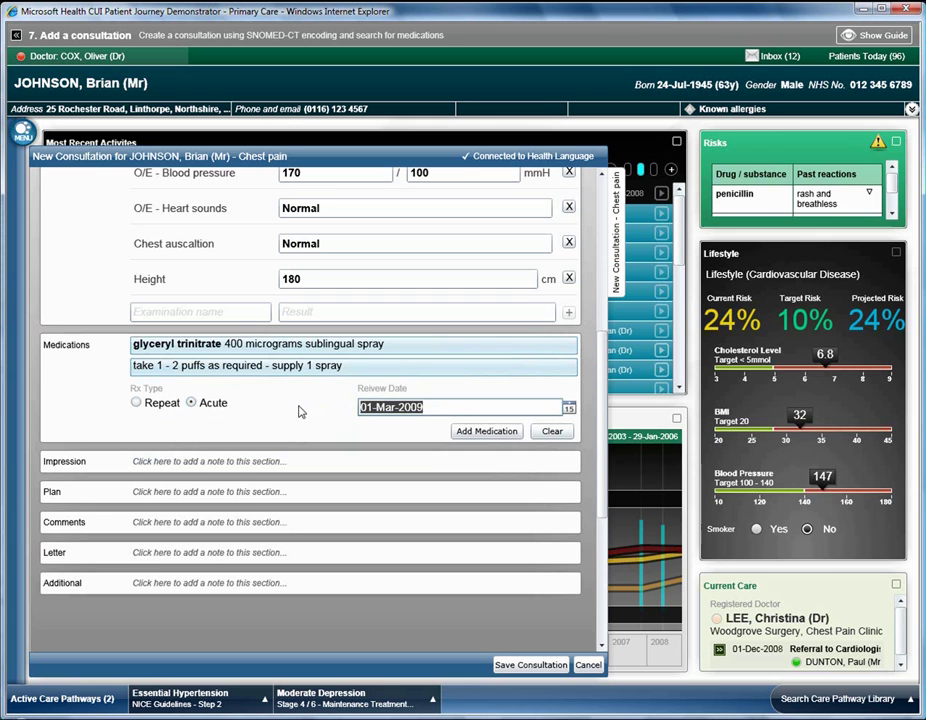
type("6 months")
key("Return")
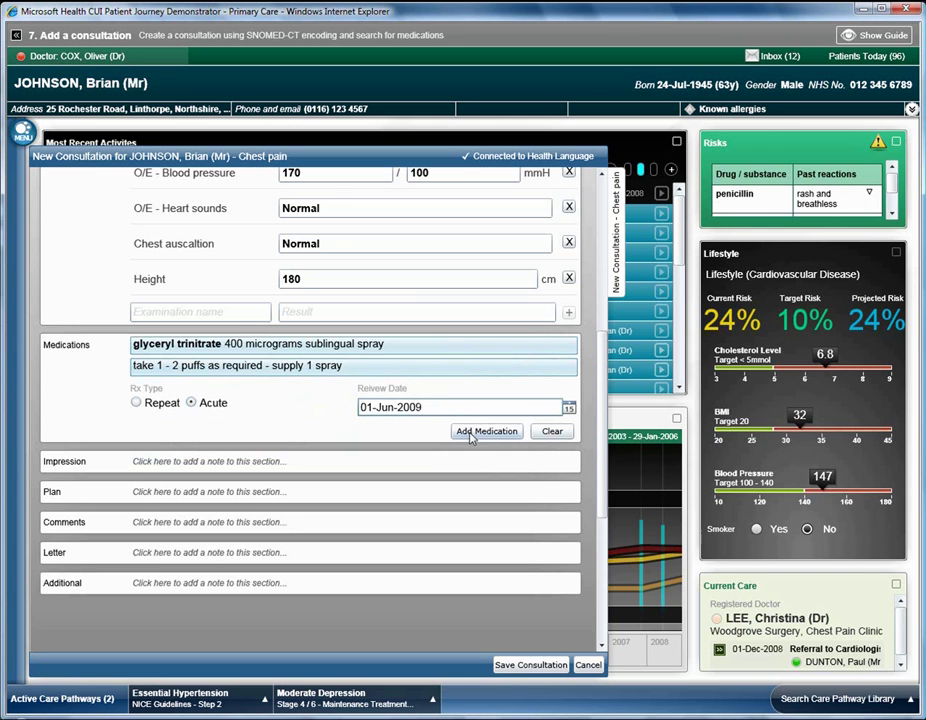
left_click(473, 433)
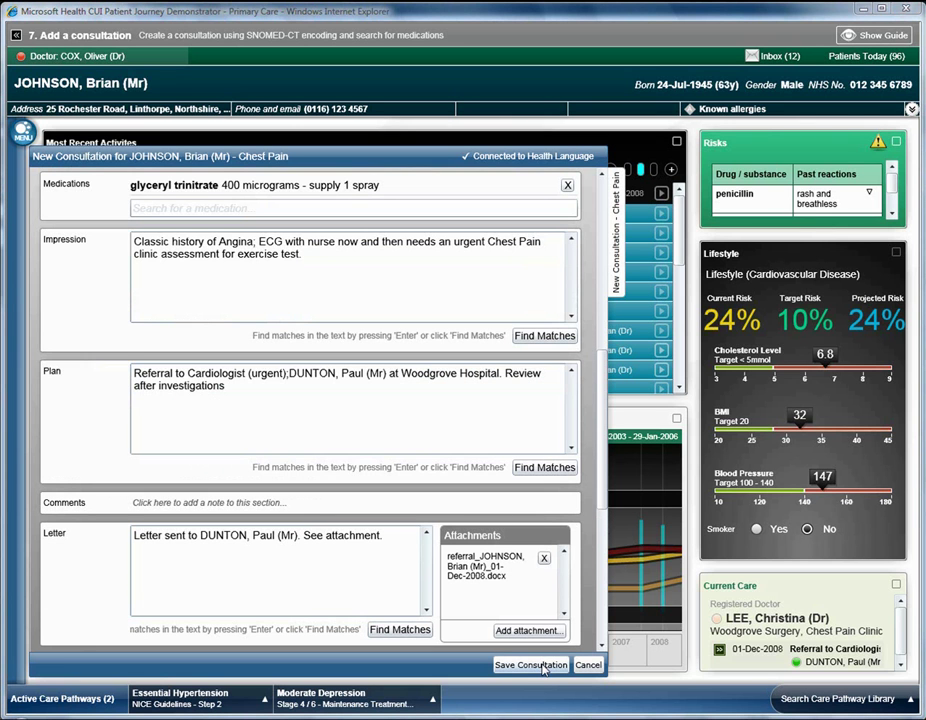
Step: Save the consultation and expand the Chest pain entry of 01-Dec-2008 in the recent activities to review it
left_click(531, 665)
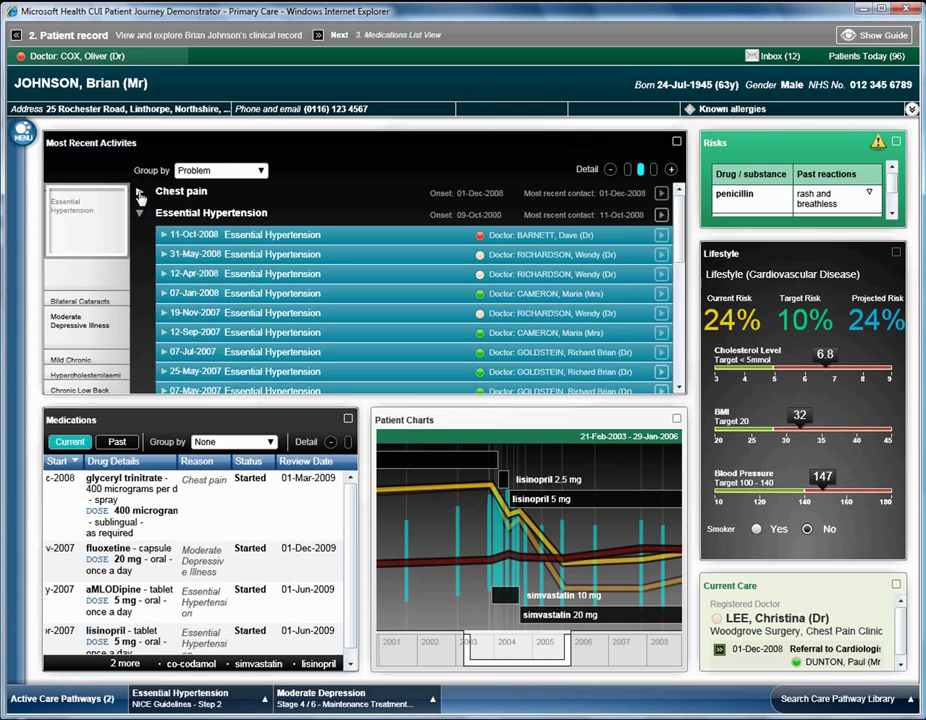
left_click(140, 196)
left_click(256, 213)
left_click_drag(679, 222, 686, 250)
scroll(686, 250, "up", 3)
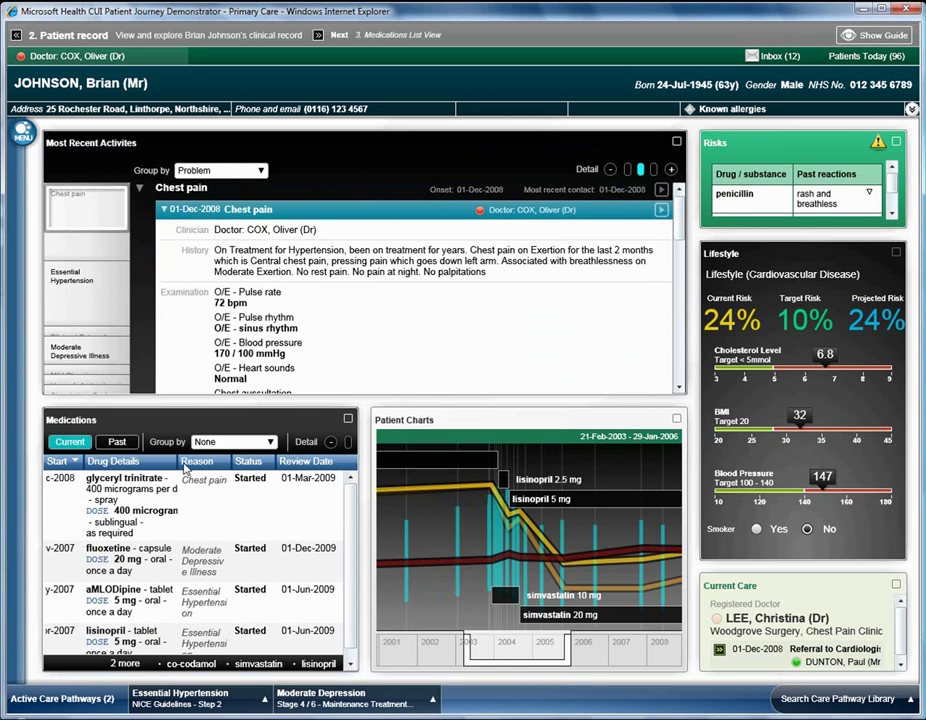
Step: Enlarge the patient's Medications list to show the full details of the current drugs
double_click(165, 420)
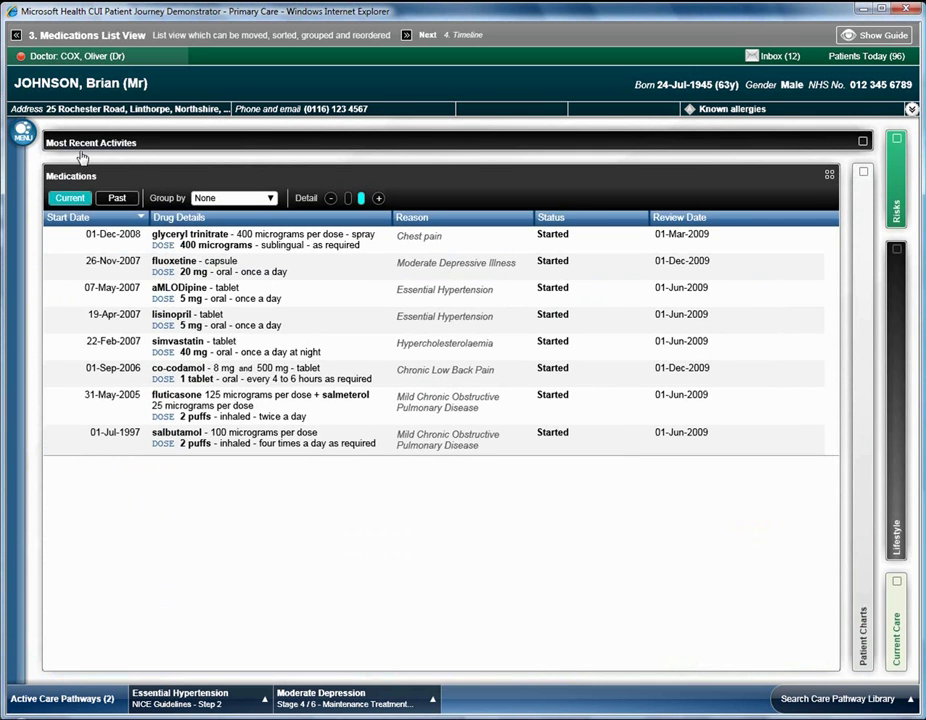
left_click(23, 134)
left_click(78, 248)
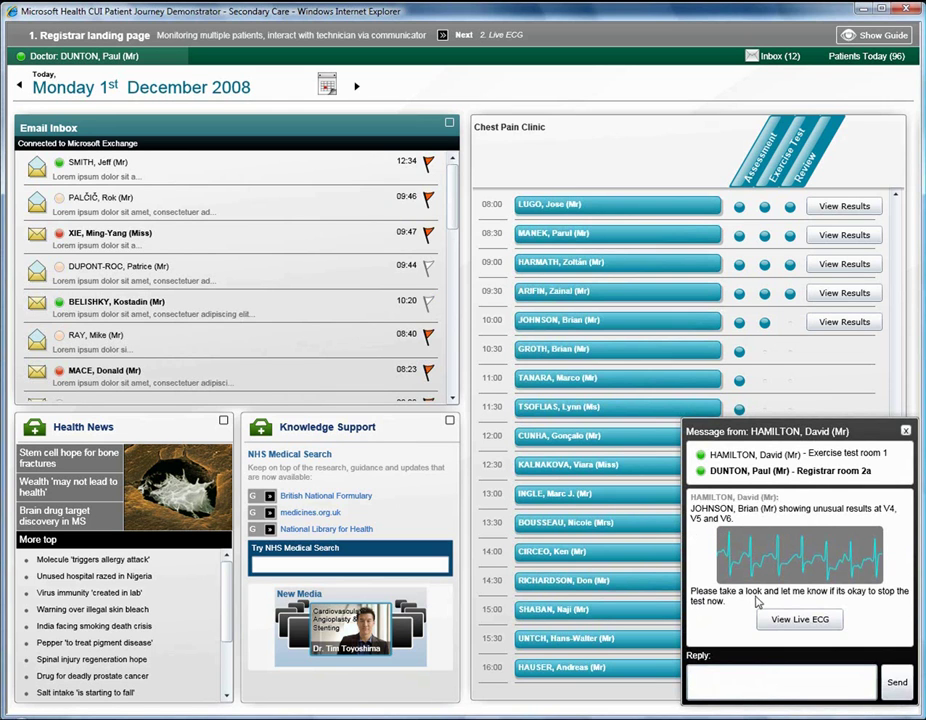
Step: Open the live ECG from the exercise test message and move the message window over the Chest Pain Clinic list
left_click(792, 621)
left_click_drag(725, 603, 260, 411)
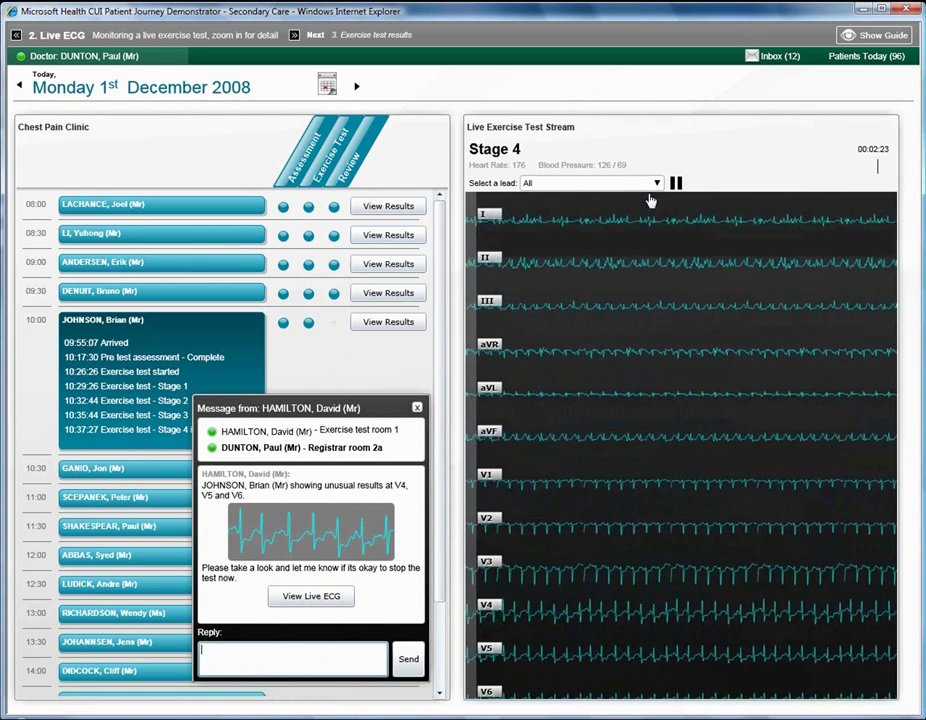
Step: Zoom the live exercise test stream in to lead V4 and pause it
left_click(645, 184)
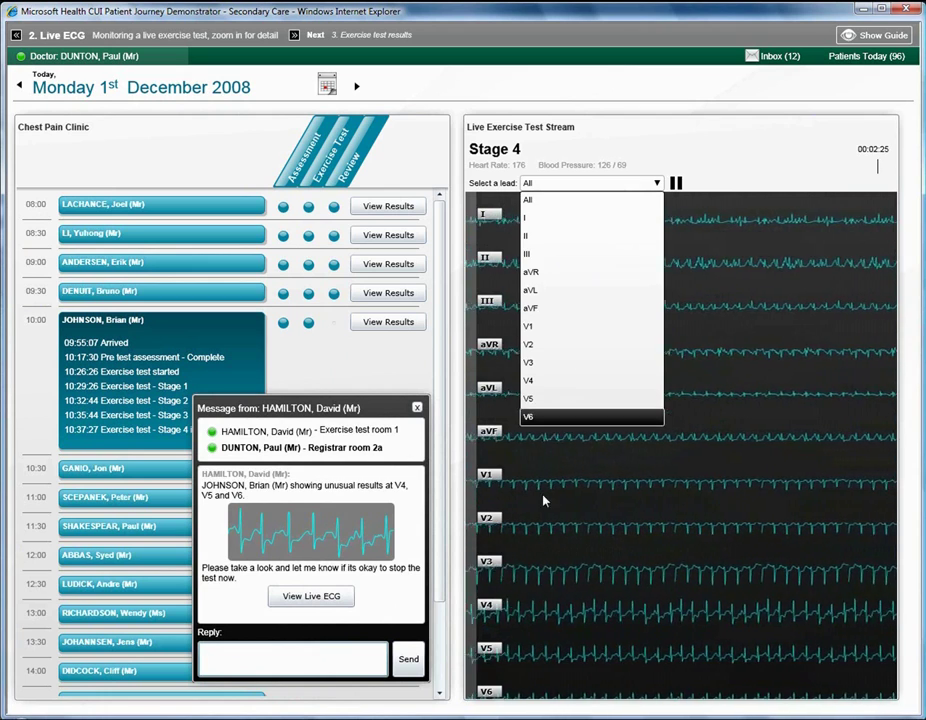
left_click(534, 602)
left_click(543, 610)
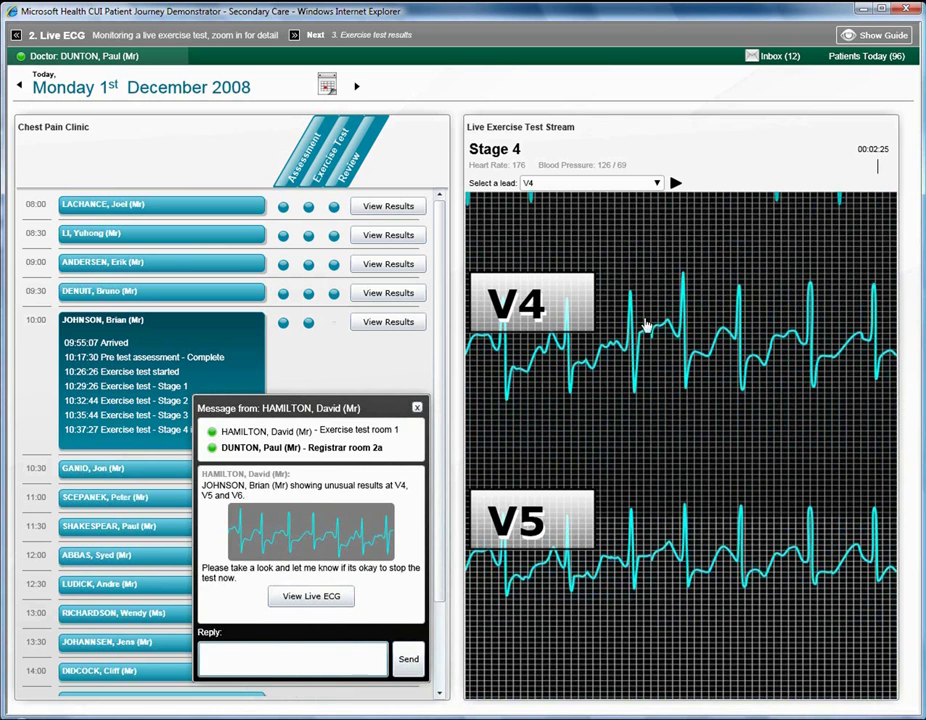
Step: Send a reply to the exercise test message with the instruction to stop the test
left_click(274, 645)
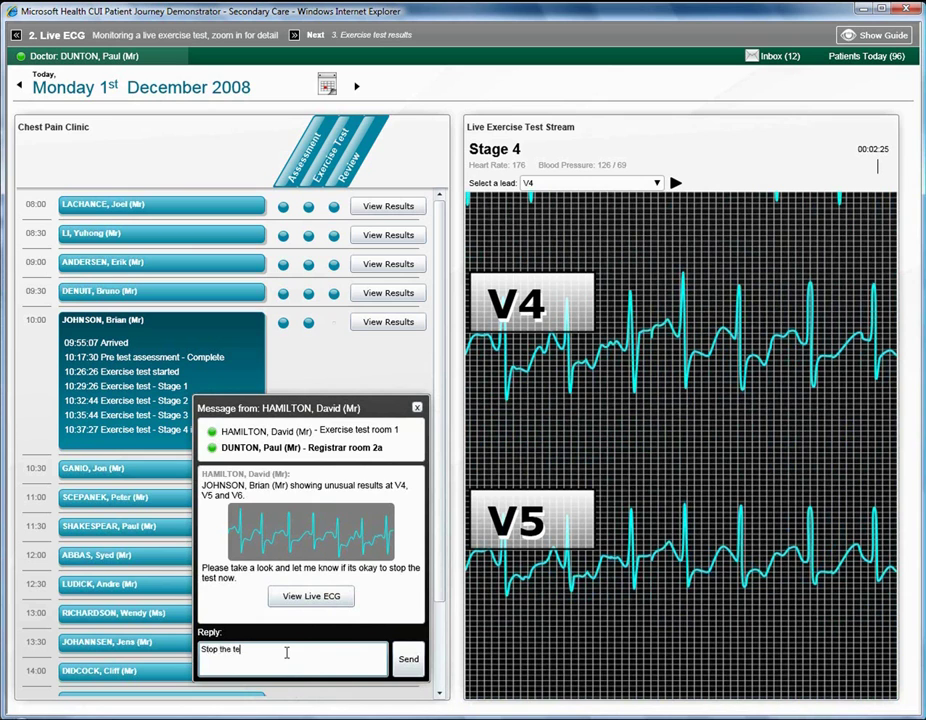
left_click(408, 659)
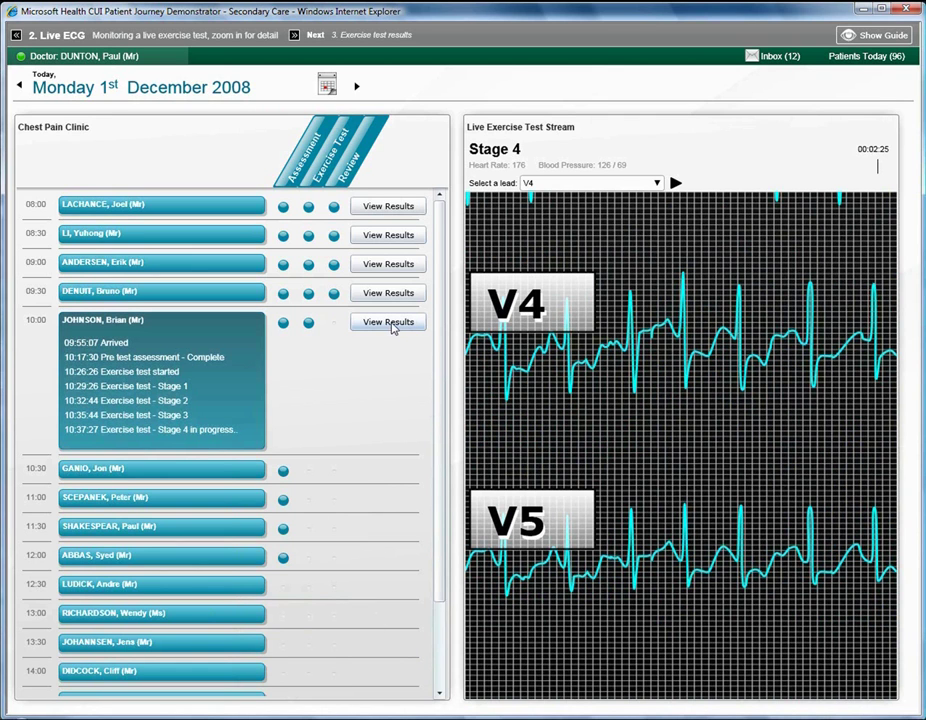
Step: Open the exercise test results of the 10:00 patient and examine lead V4 on the Sitting trace up close
left_click(391, 326)
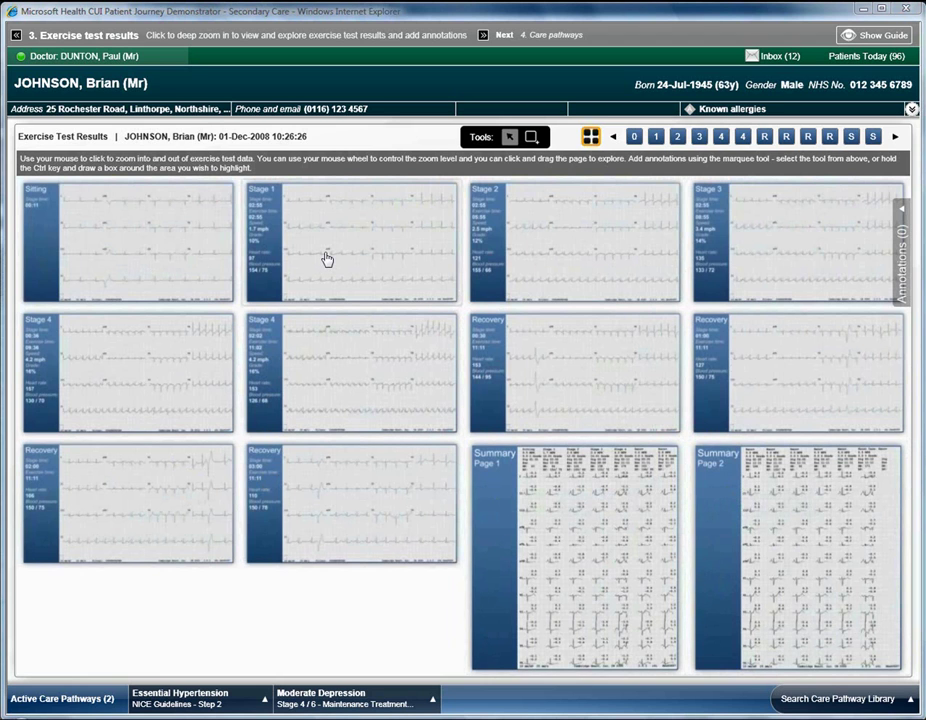
left_click(199, 232)
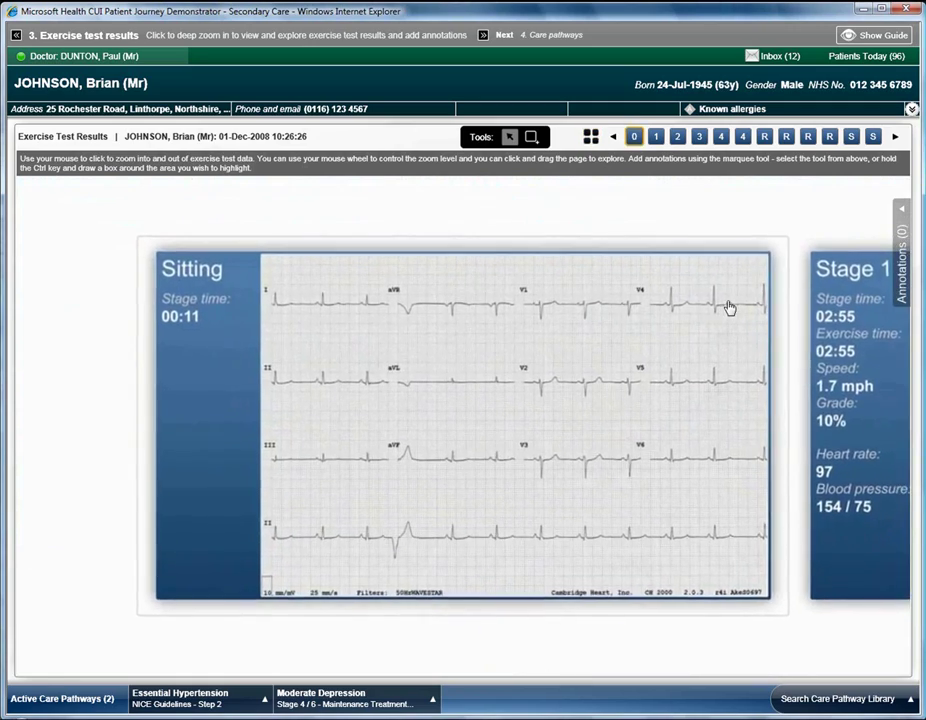
scroll(736, 311, "up", 5)
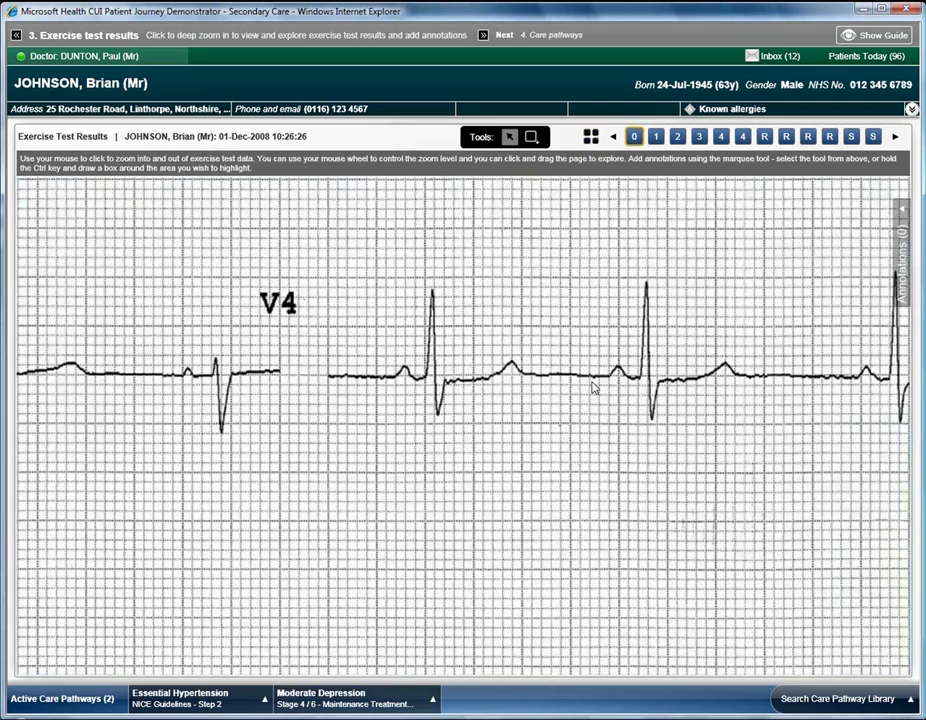
scroll(590, 385, "down", 5)
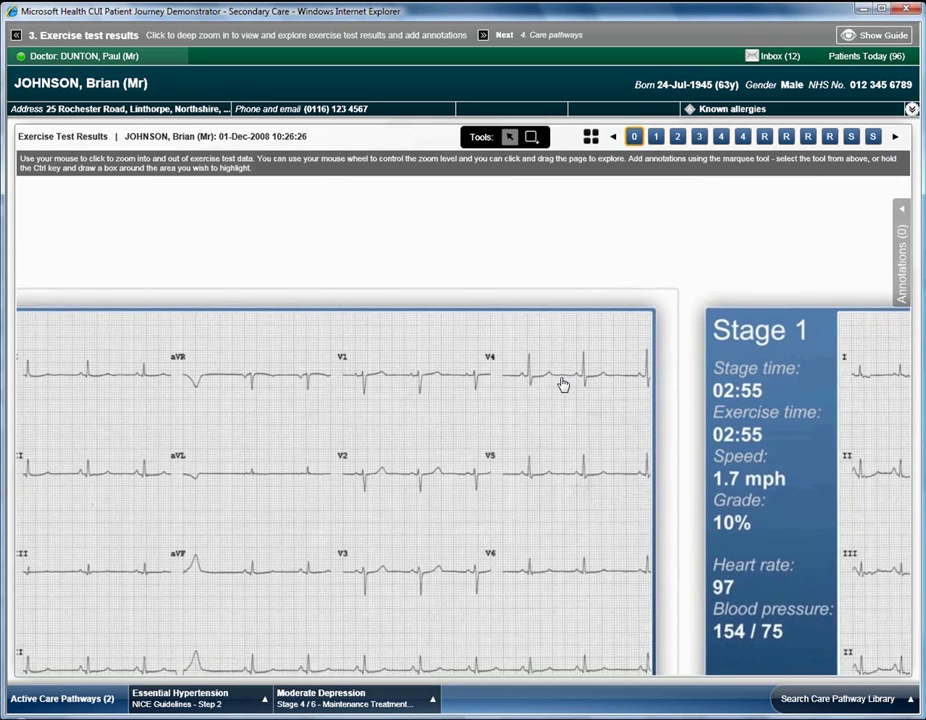
Step: View the Stage 1, Stage 2 and Stage 3 traces of the exercise test in turn
left_click(740, 384)
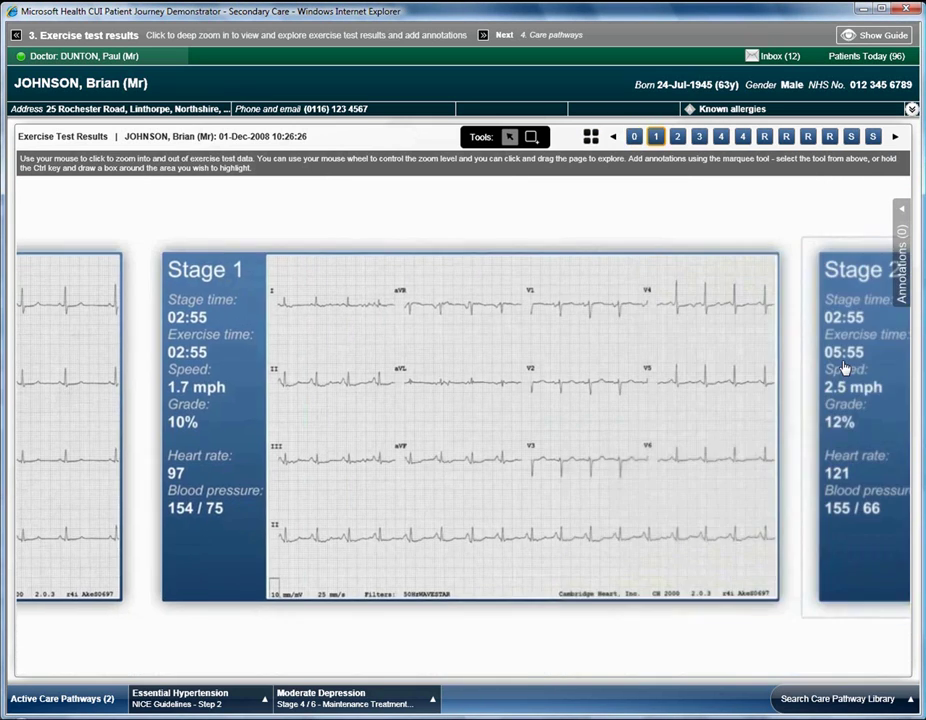
left_click(848, 367)
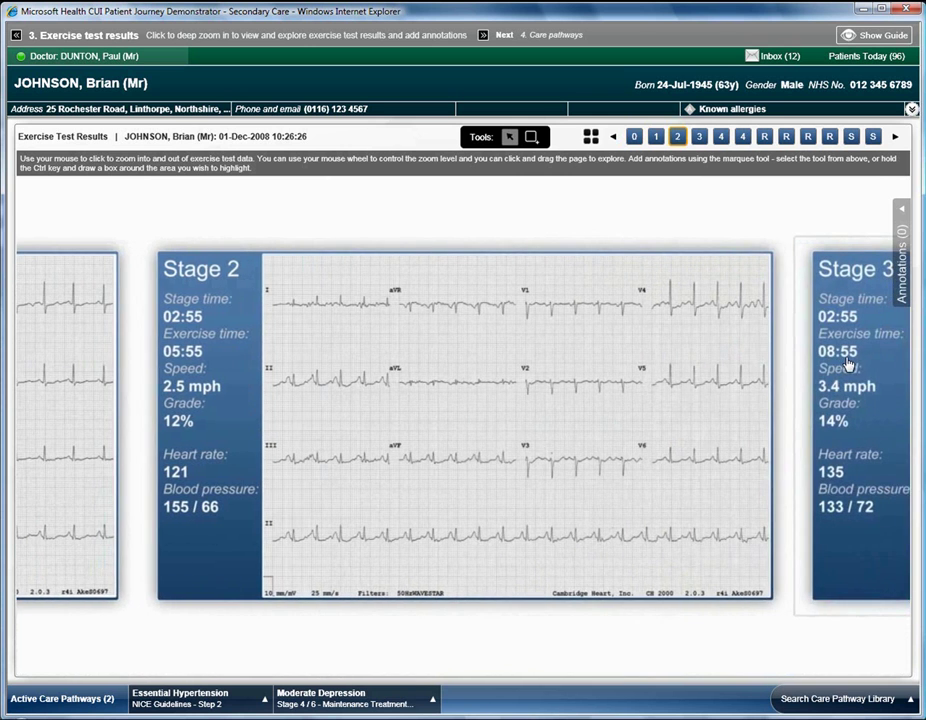
left_click(848, 364)
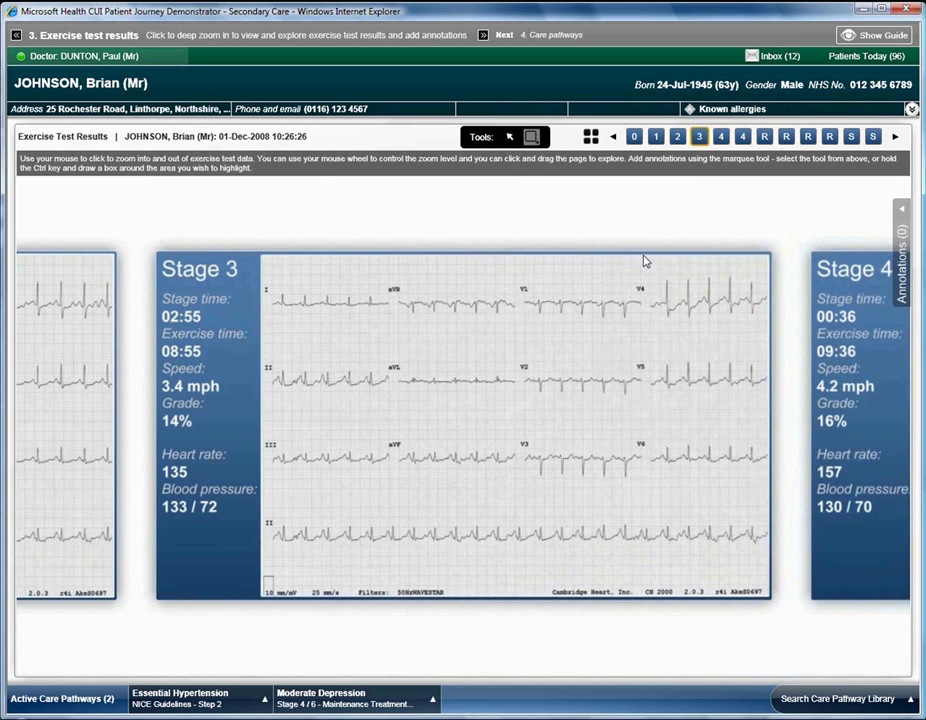
Step: Mark the V4 lead on the Stage 3 trace with a marquee annotation reading "Stage 3 V4"
mouse_move(644, 258)
left_mouse_down()
mouse_move(765, 327)
mouse_move(777, 345)
left_mouse_up()
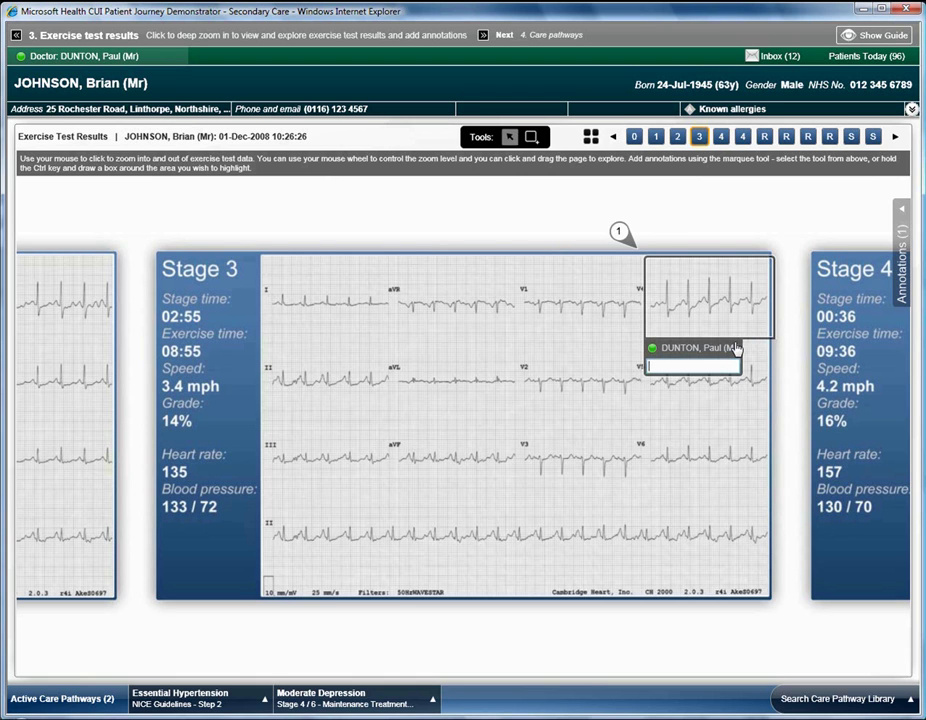
type("Stage 3 V4")
key("Return")
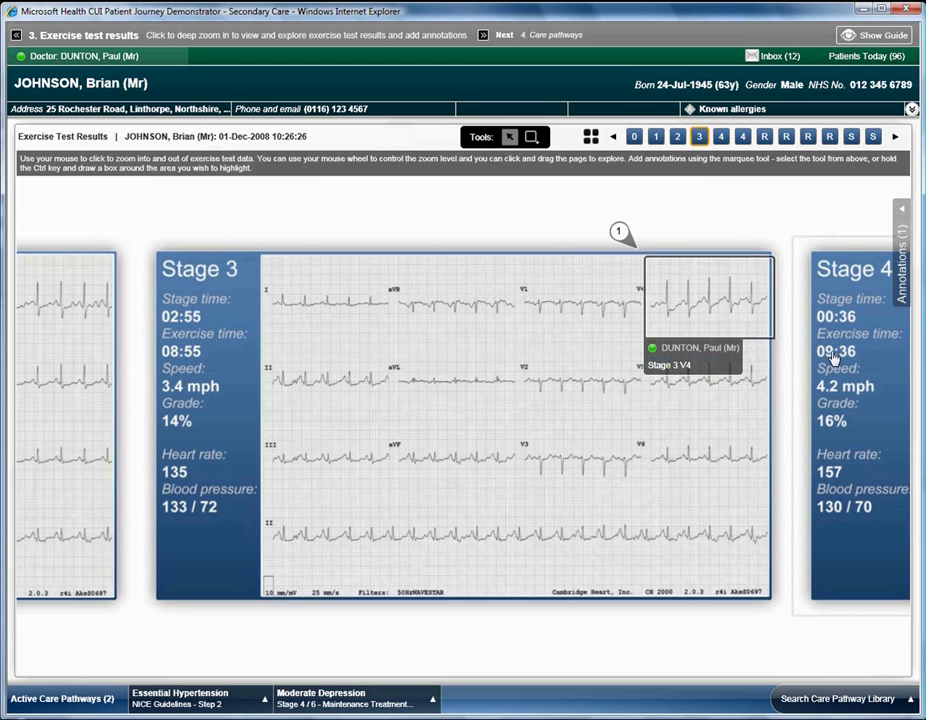
Step: Annotate the V4 lead on each of the two Stage 4 traces with a marquee labelled "Stage 4 V4"
left_click(840, 357)
left_click(703, 242)
left_click_drag(636, 253, 780, 350)
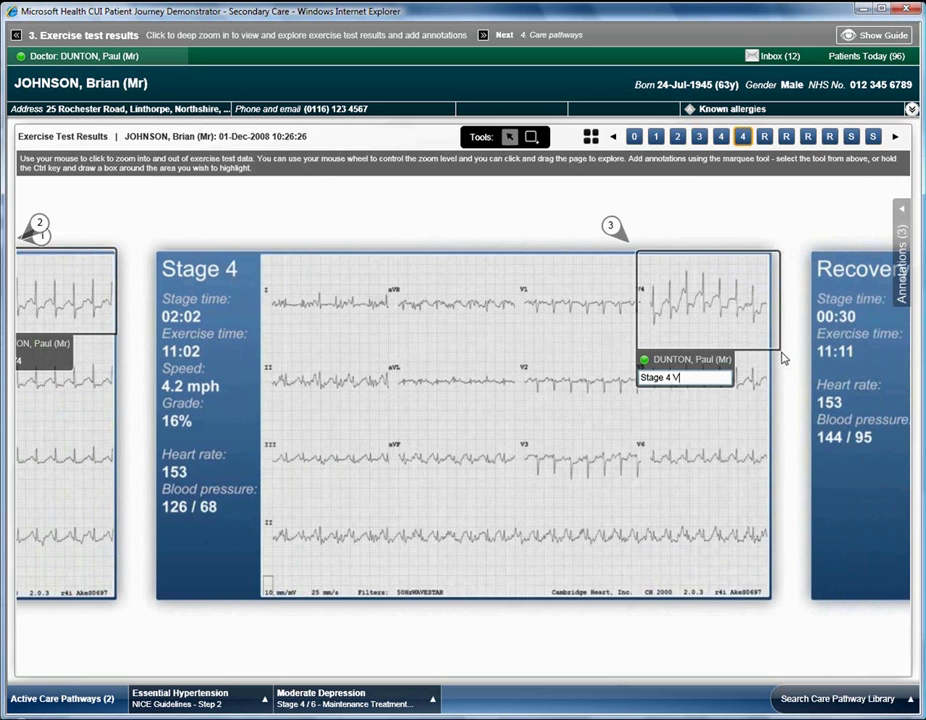
key("Return")
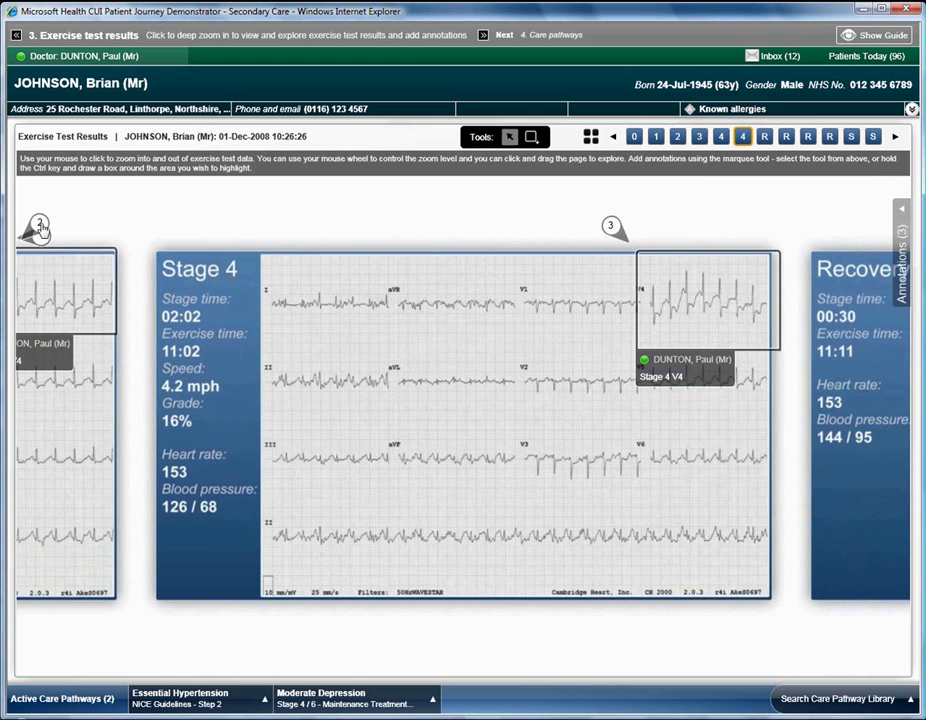
Step: Examine annotation 1 around V4 up close from its marker, and return to the whole Stage 3 trace
scroll(170, 255, "down", 2)
left_click(199, 267)
left_click_drag(238, 400, 313, 398)
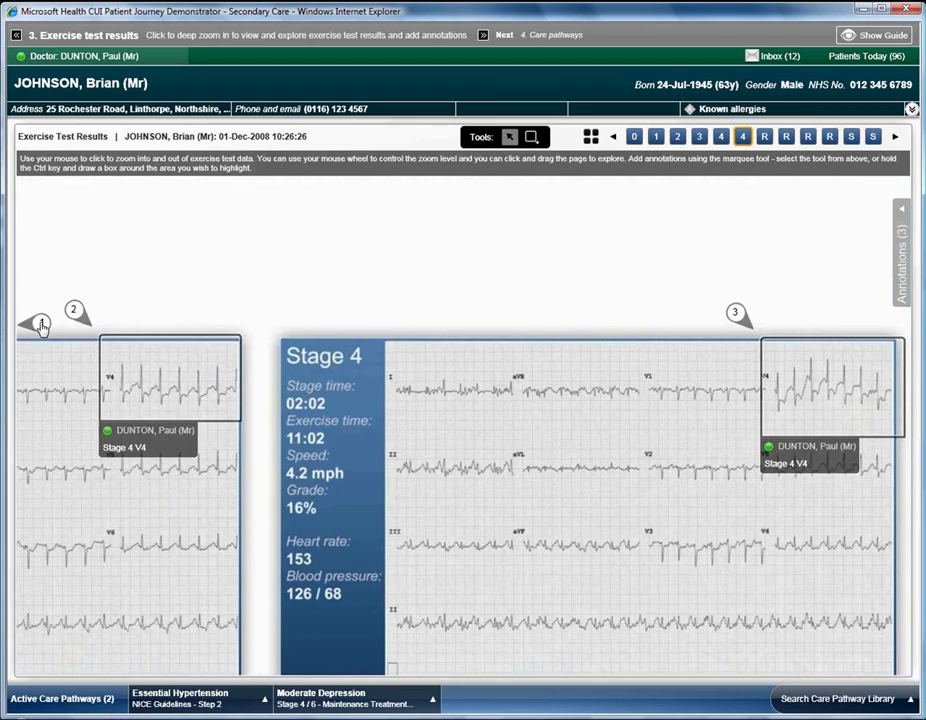
left_click(40, 322)
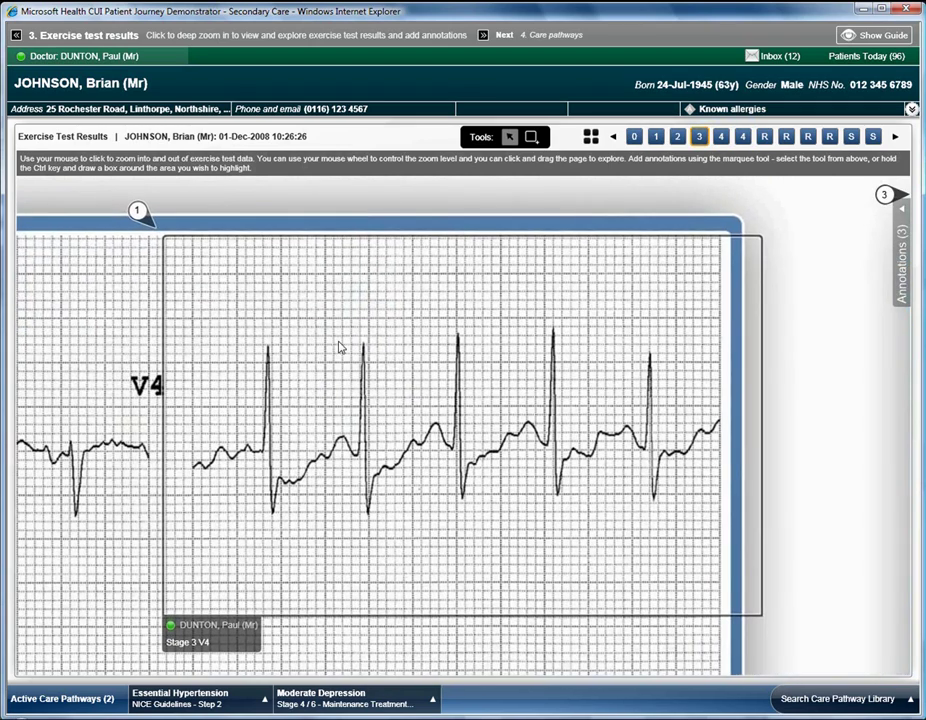
left_click(340, 347)
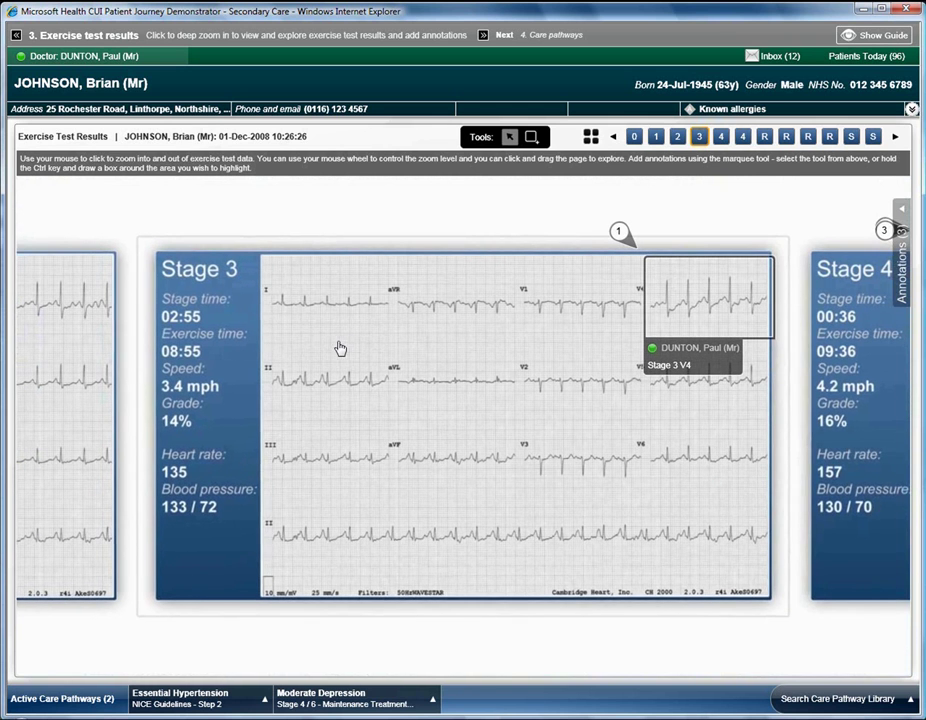
Step: Review annotations 1, 2 and 3 in turn from the annotations list, return to the overview of all traces and collapse the list
left_click(903, 250)
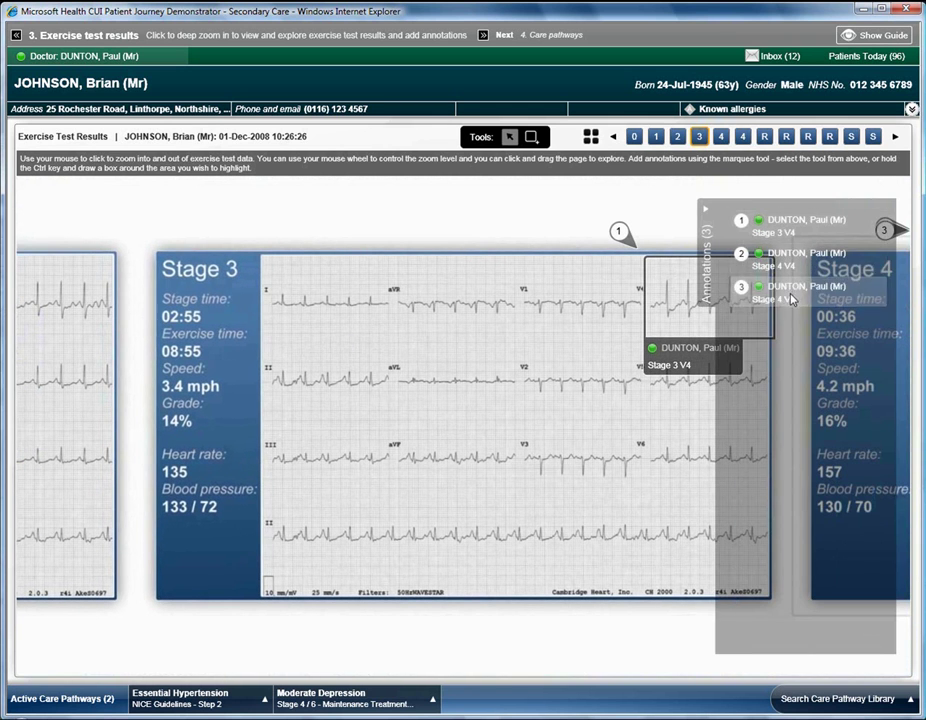
left_click(787, 237)
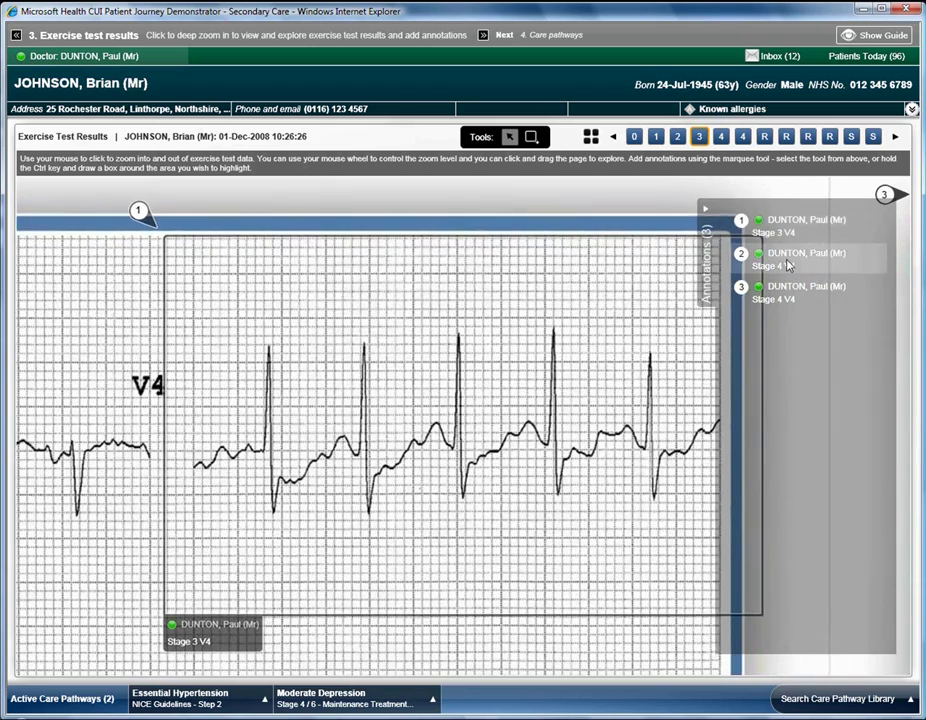
left_click(787, 258)
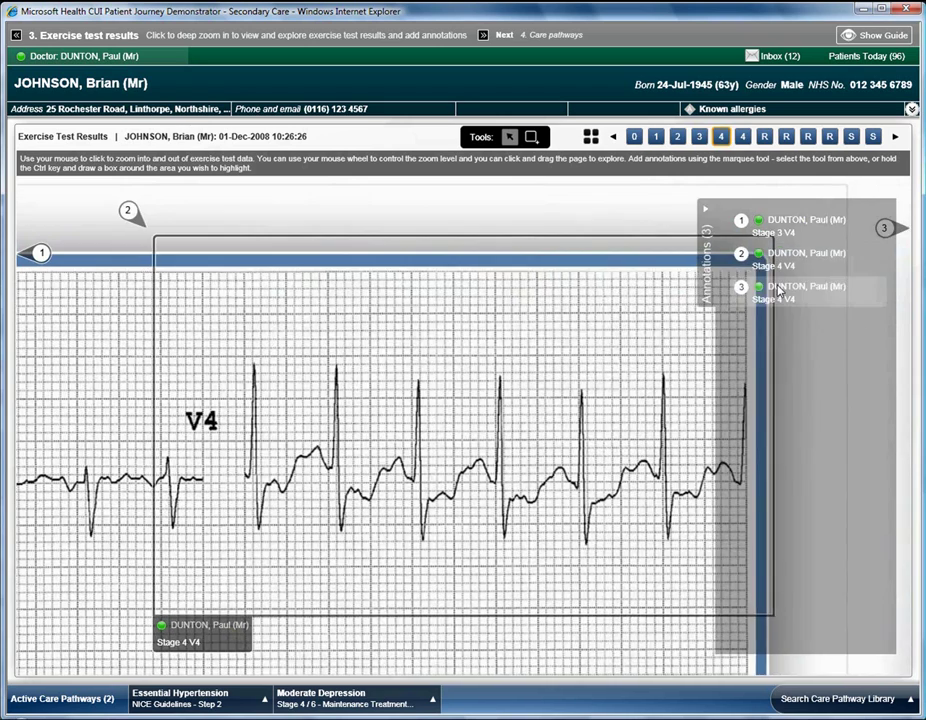
left_click(781, 290)
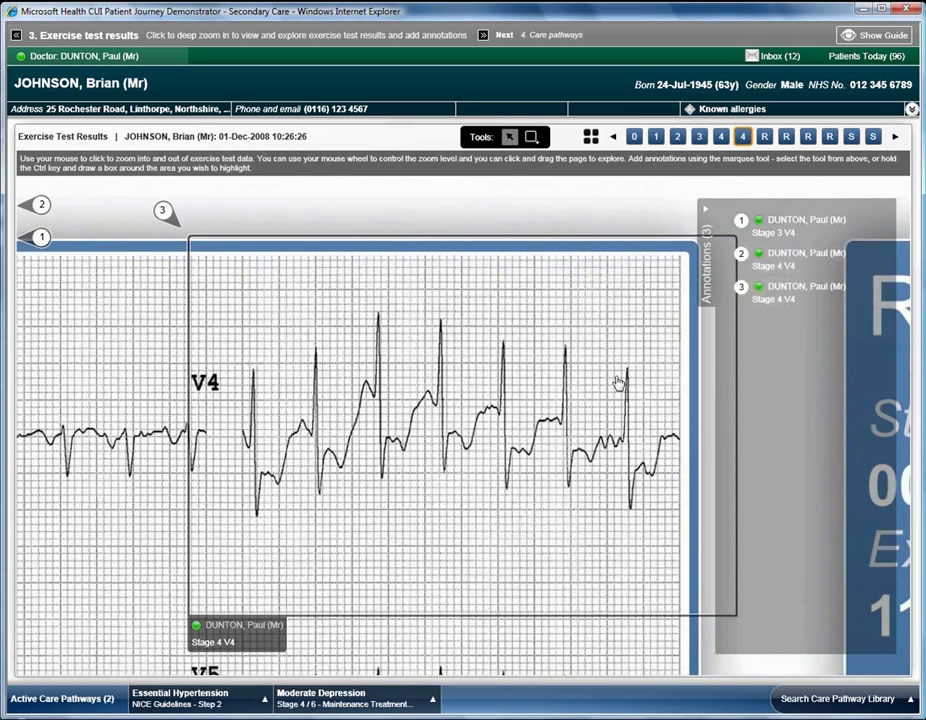
scroll(601, 386, "down", 5)
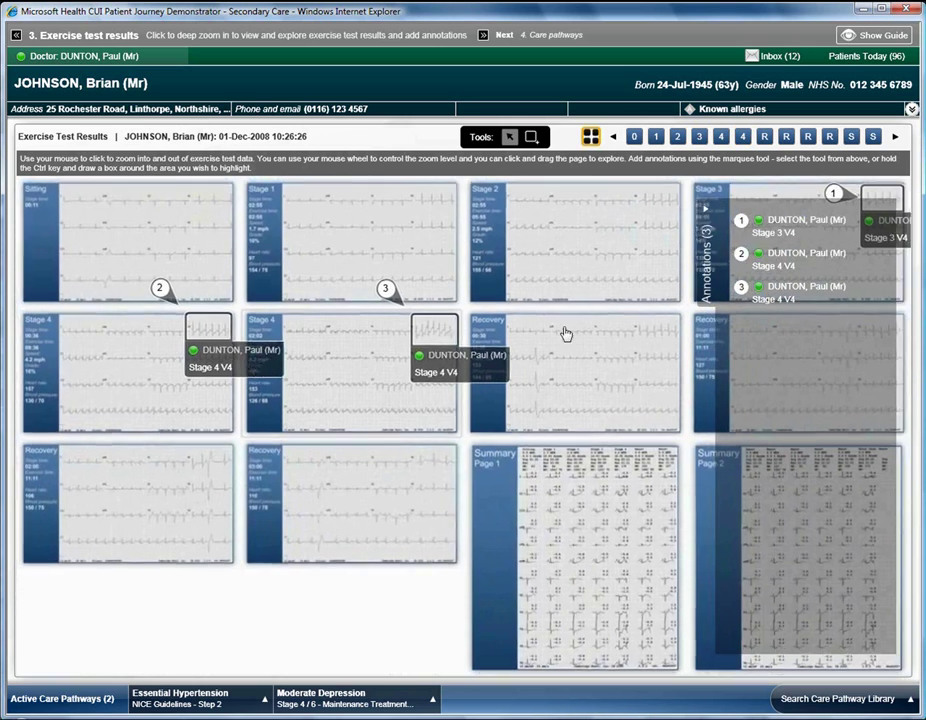
left_click(704, 272)
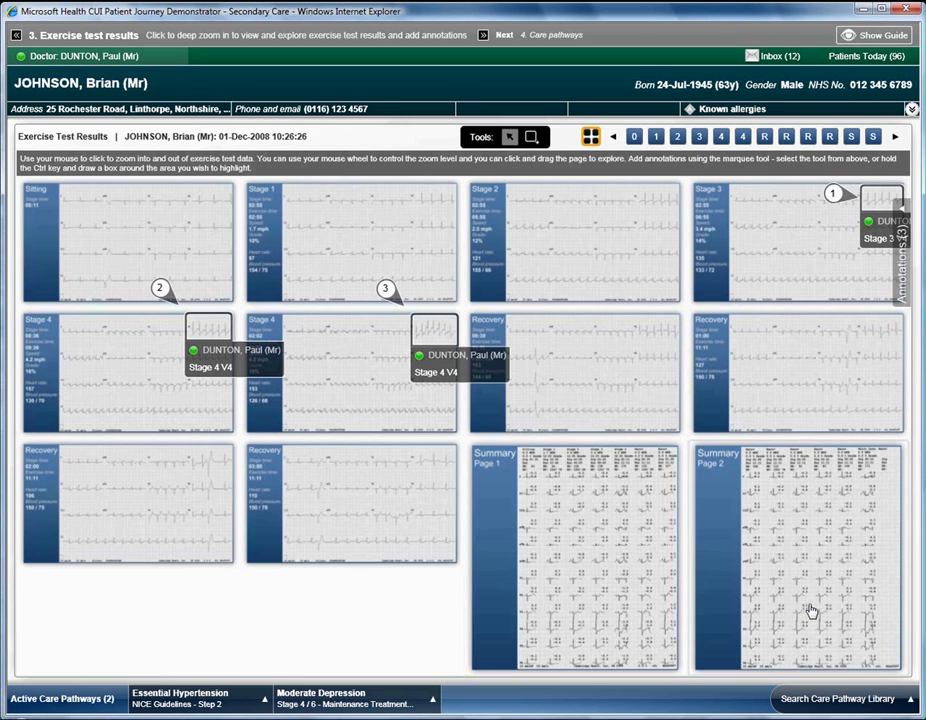
Step: Search the care pathway library for "angiogram" and start the Angiogram / Angioplasty care pathway for the patient
left_click(864, 700)
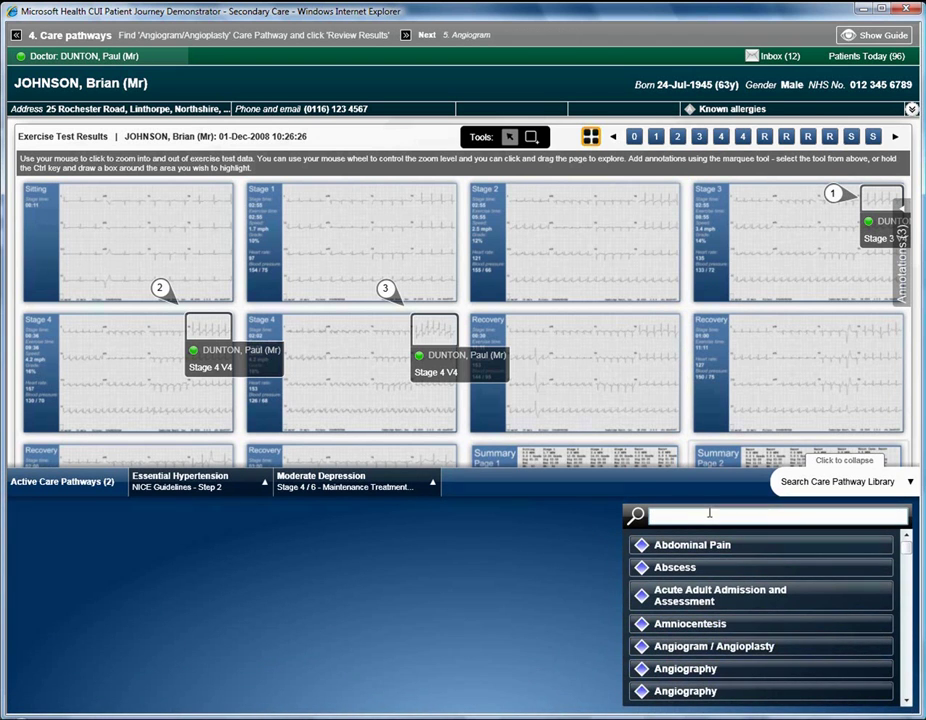
type("angiogram")
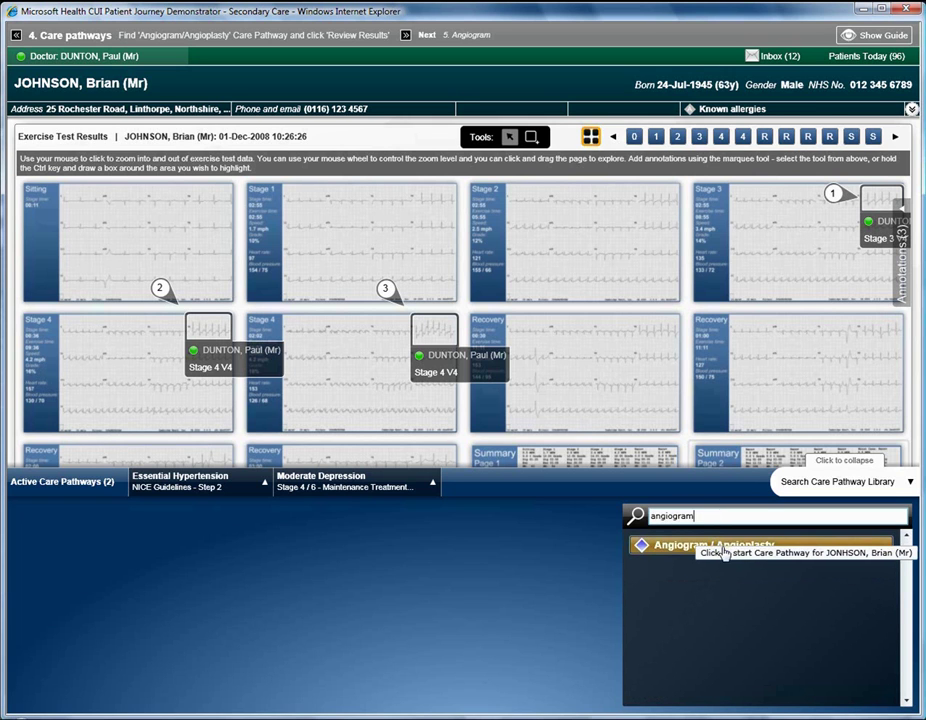
left_click(724, 553)
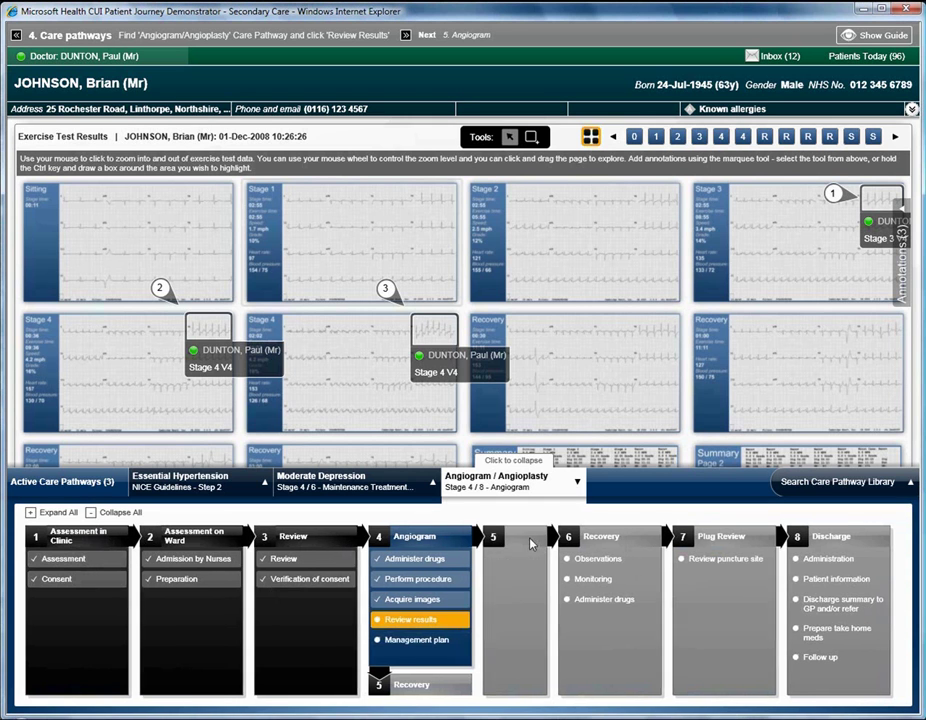
Step: Collapse stages 5, 6 and 7 of the Angiogram / Angioplasty pathway, collapse all stages, and expand them all again
left_click(536, 545)
left_click(577, 543)
left_click(593, 543)
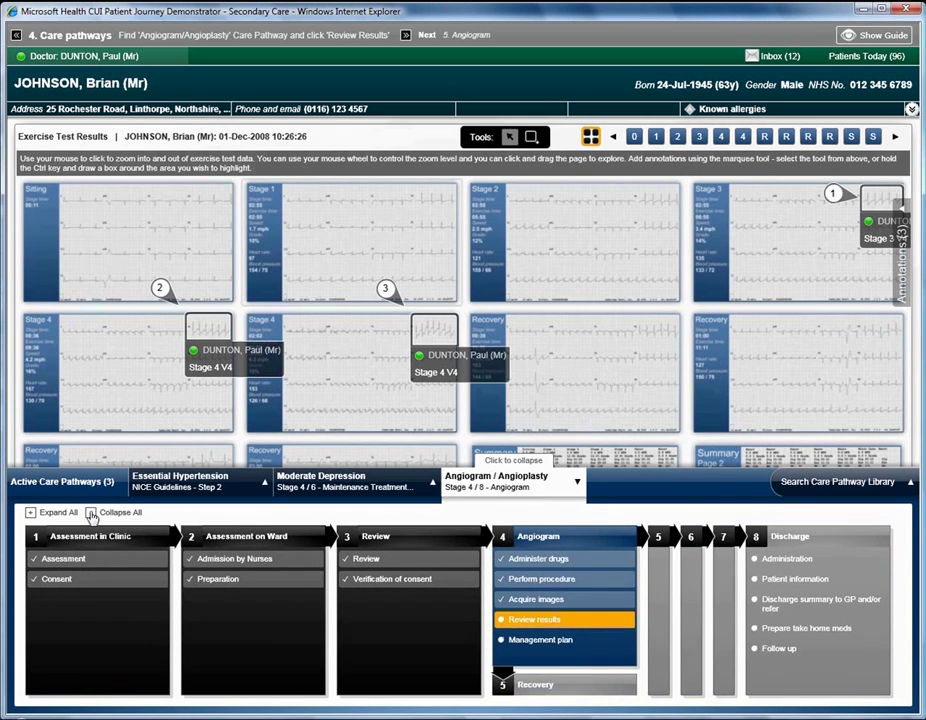
left_click(112, 512)
left_click(44, 513)
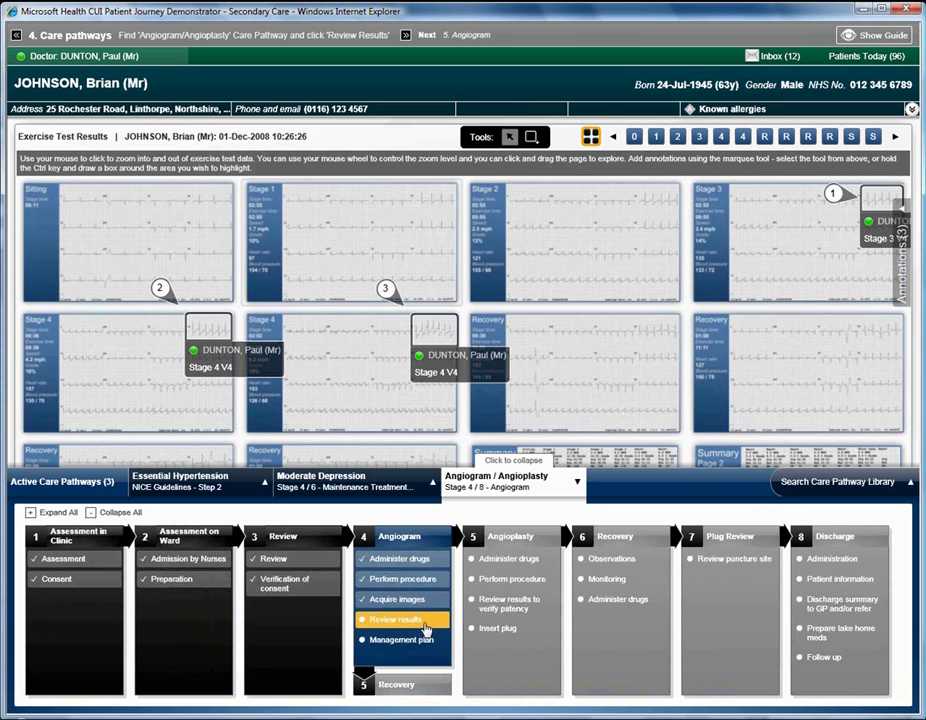
Step: Open the Review results task of the Angiogram stage, play the LAD Run 1 angiogram twice and pause it during the replay
left_click(427, 627)
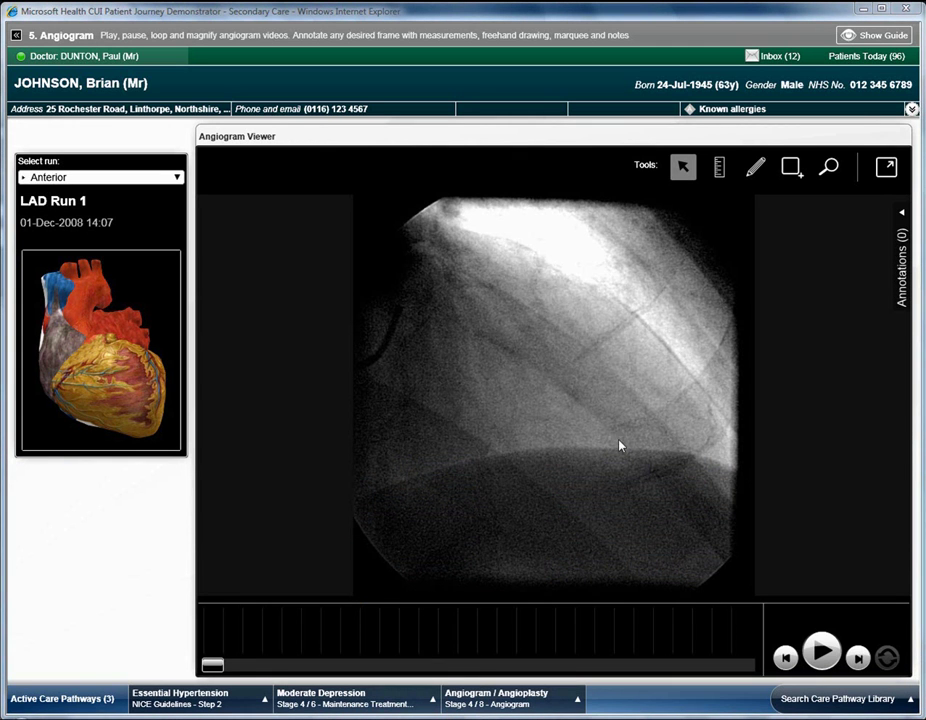
left_click(821, 653)
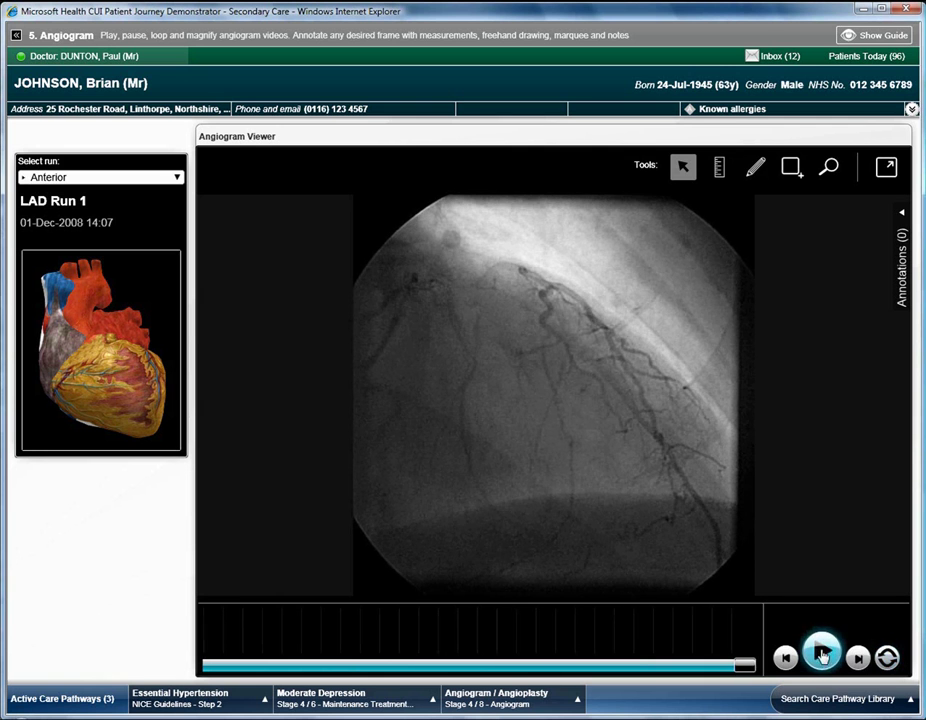
left_click(821, 653)
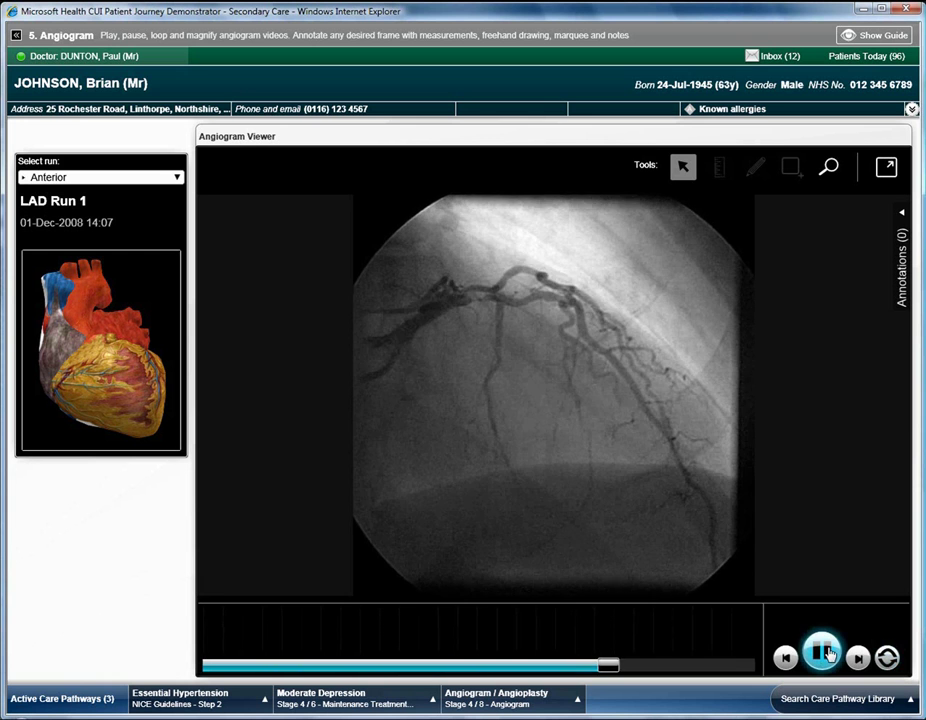
left_click(823, 653)
Step: Go to frame 19 of LAD Run 1 and magnify the narrowed proximal artery, enlarging the magnifier over it
left_click(399, 627)
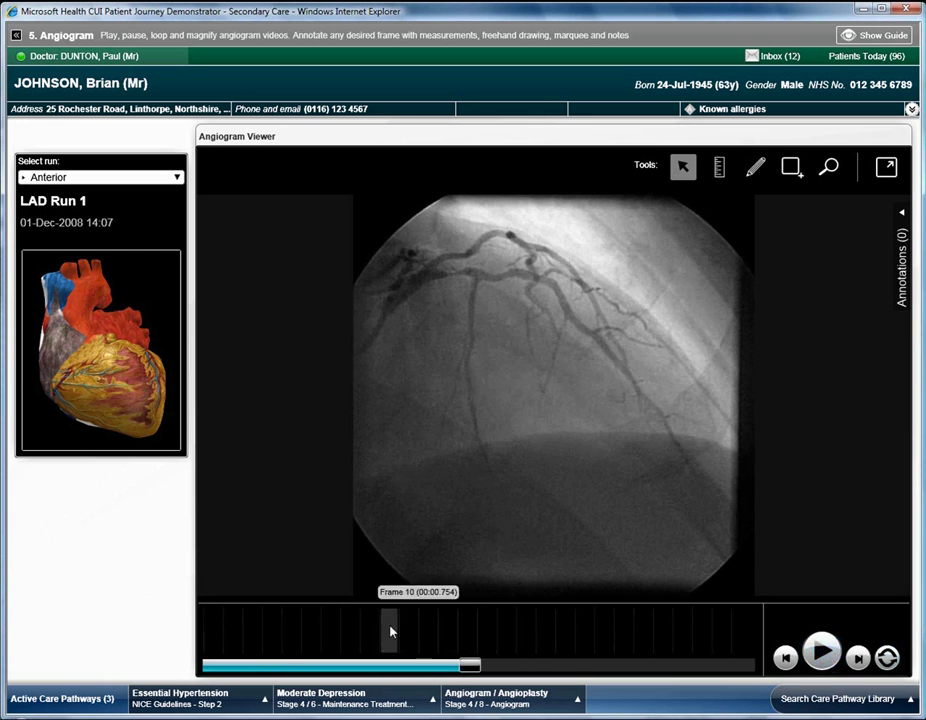
left_click(567, 632)
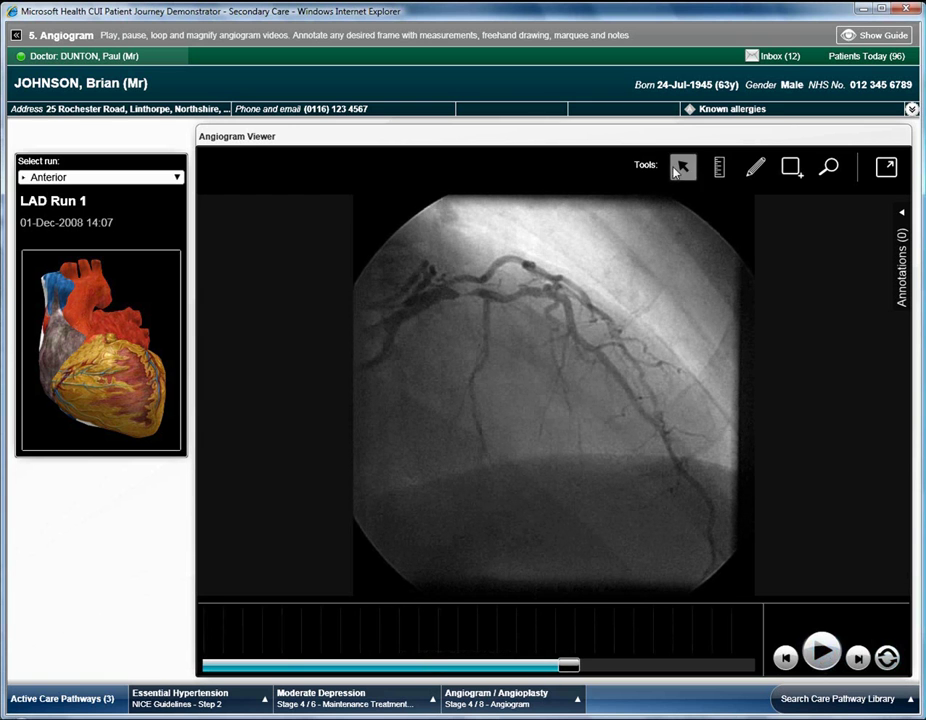
left_click(829, 170)
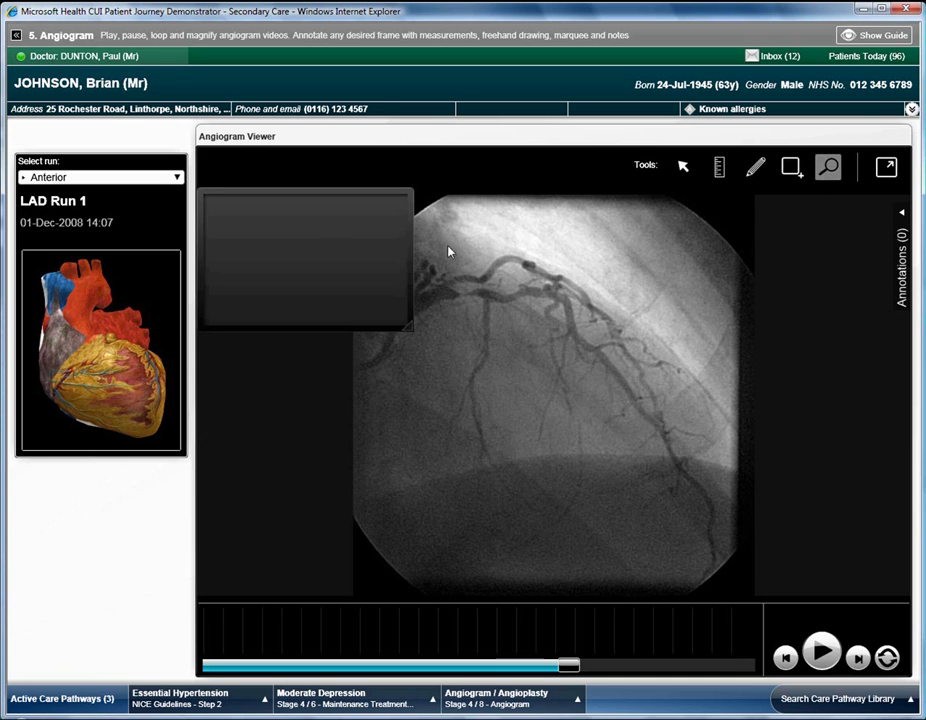
left_click_drag(296, 258, 472, 311)
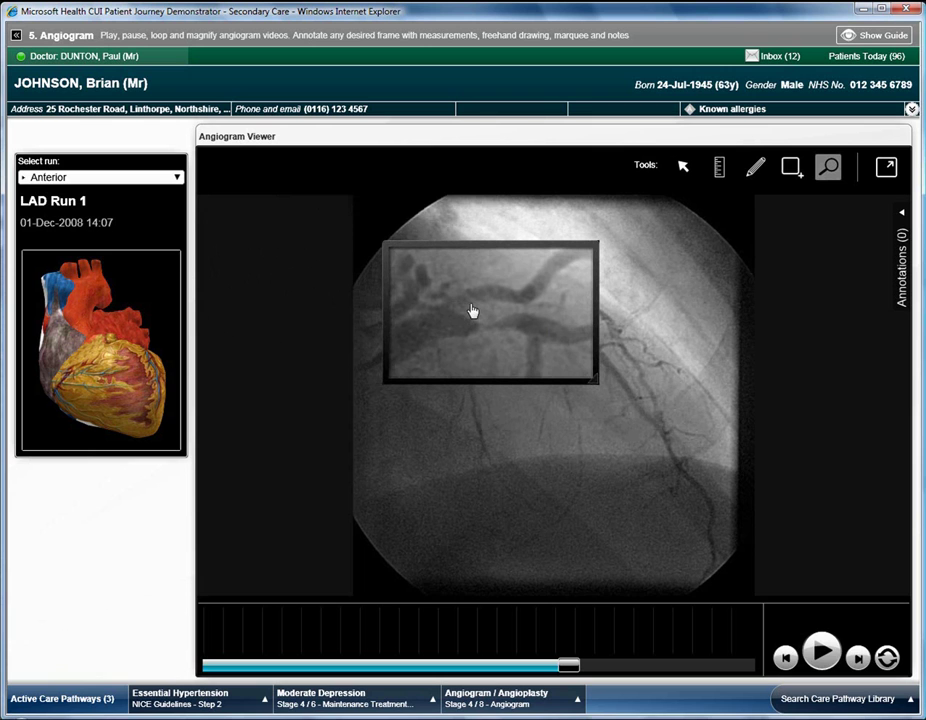
left_click_drag(595, 389, 712, 468)
left_click_drag(657, 428, 639, 422)
left_click_drag(694, 465, 661, 442)
left_click_drag(589, 395, 593, 393)
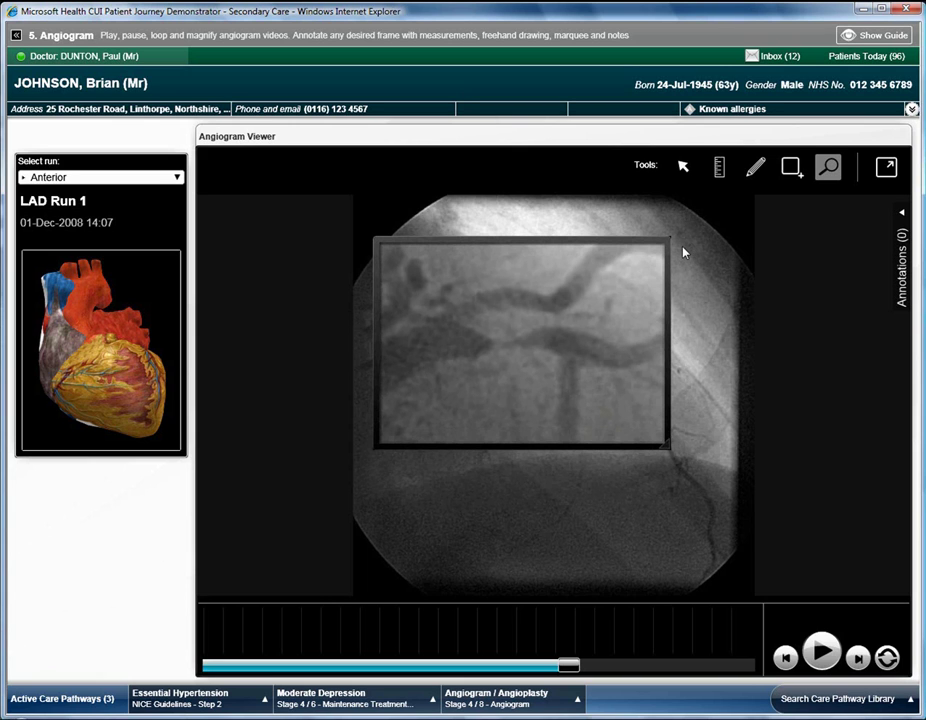
Step: Draw a measurement about 9 mm long along the narrowed artery on frame 19 and save the note "9mm stent required" on it
left_click(720, 168)
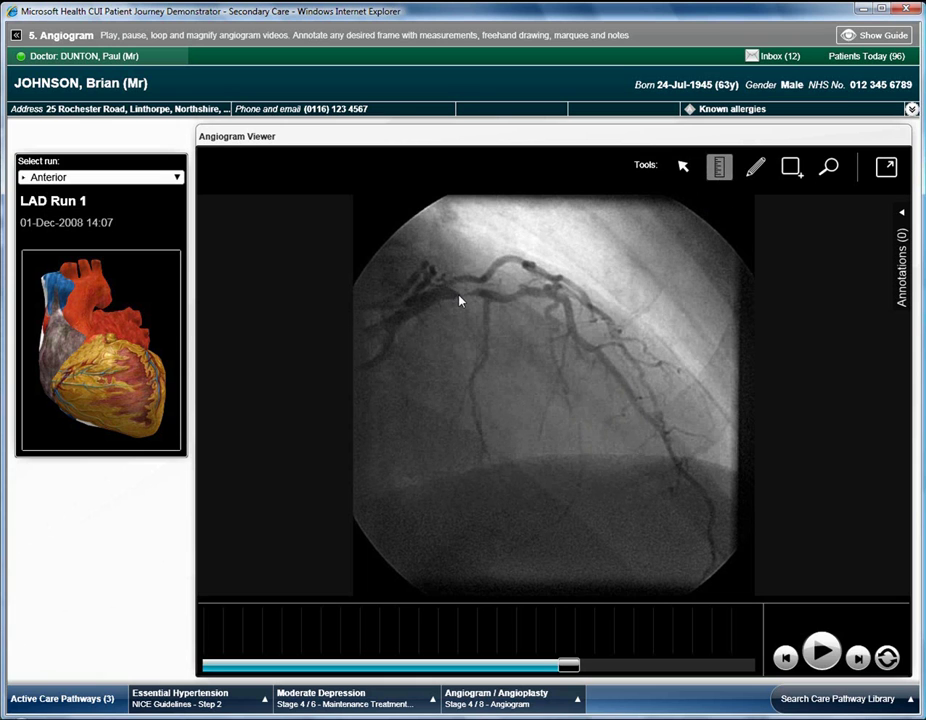
left_click_drag(474, 299, 476, 300)
left_click(490, 300)
left_click(534, 331)
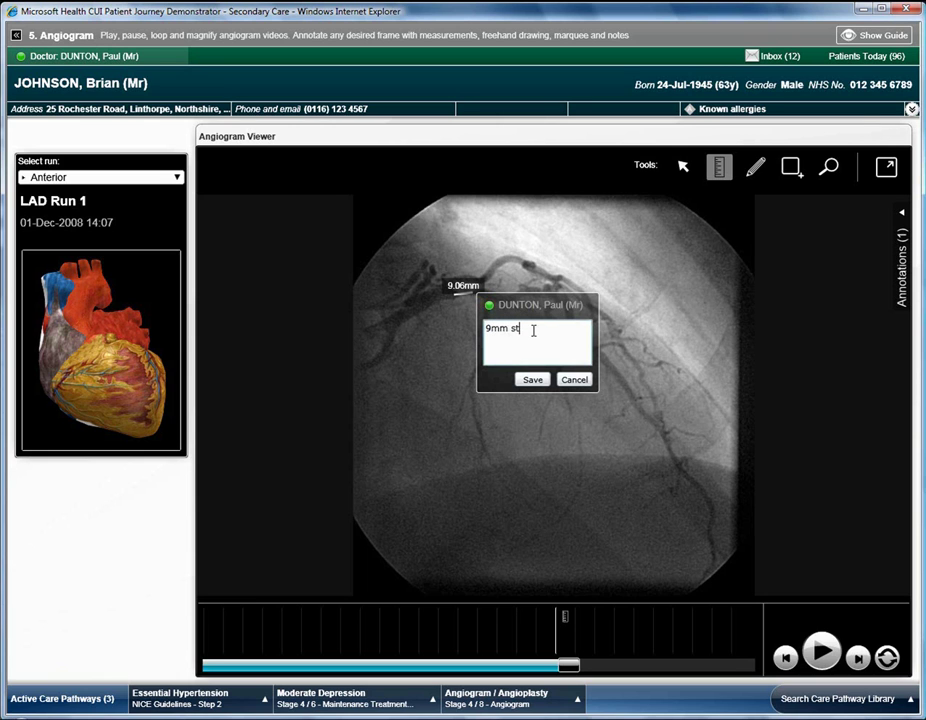
type("9mm stent required")
left_click(532, 379)
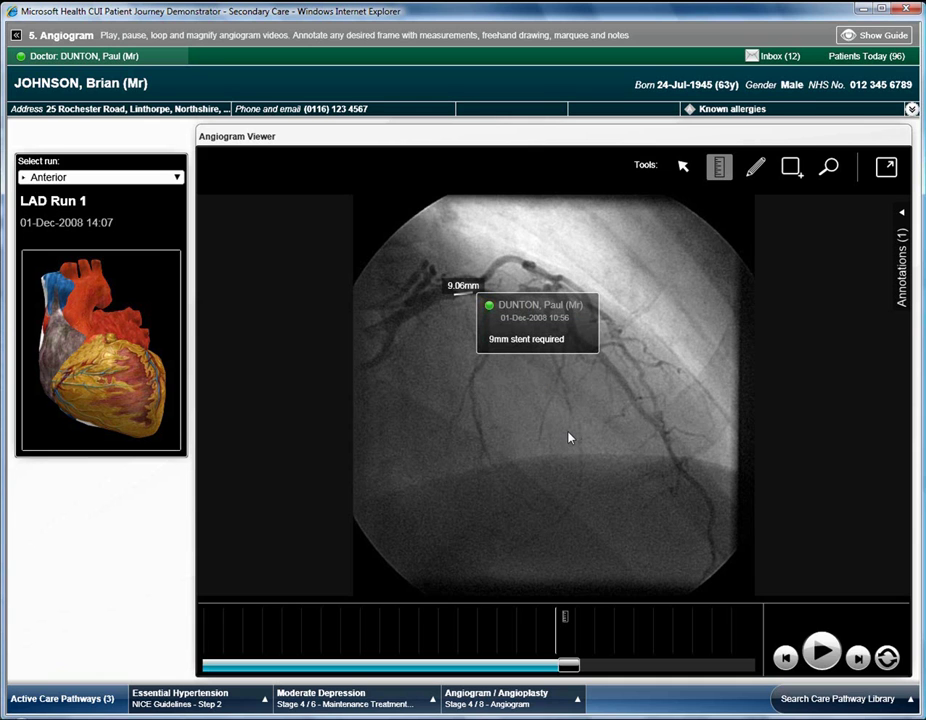
Step: Go to frame 16 and circle two areas freehand along the upper arteries
left_click(504, 630)
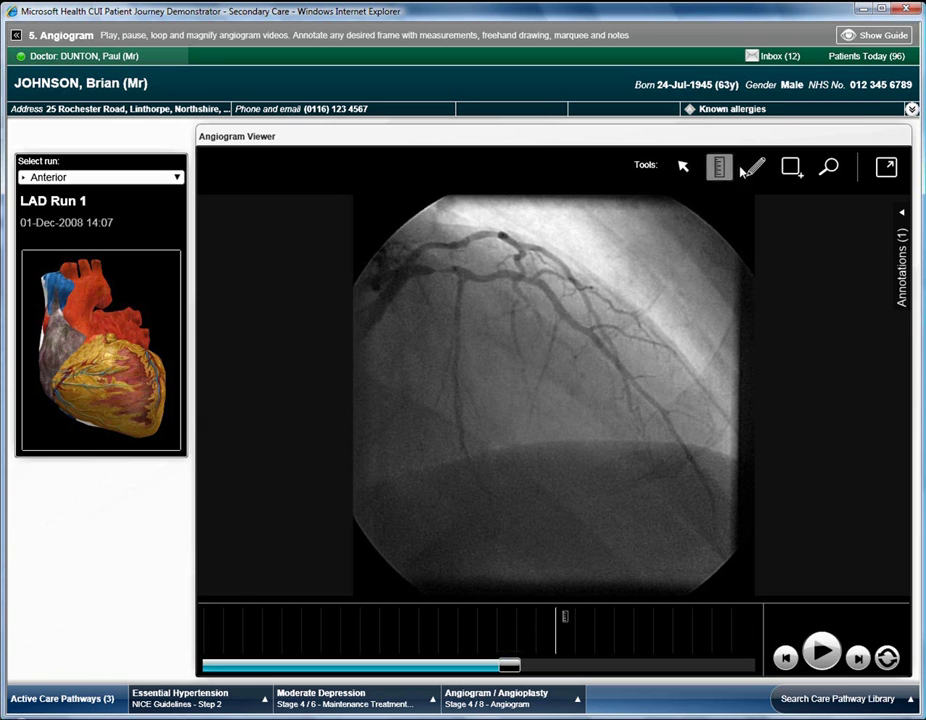
left_click(755, 167)
left_click_drag(445, 262, 427, 270)
mouse_move(514, 244)
left_mouse_down()
mouse_move(531, 261)
mouse_move(516, 246)
left_mouse_up()
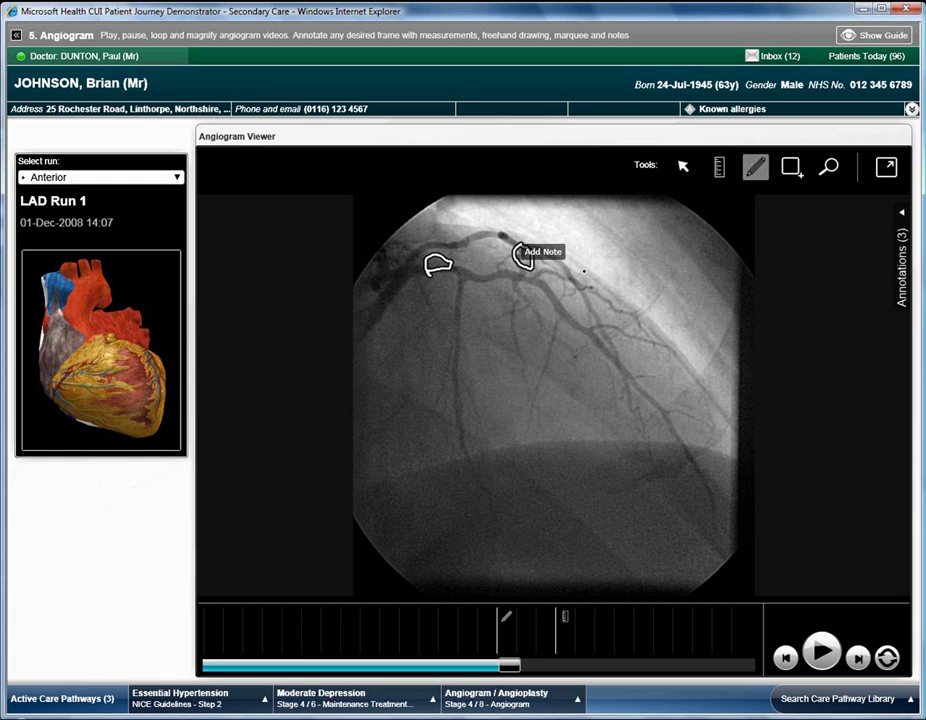
Step: Mark two rectangular areas on frame 16, one over the mid artery and one over the vertical branch
left_click(792, 167)
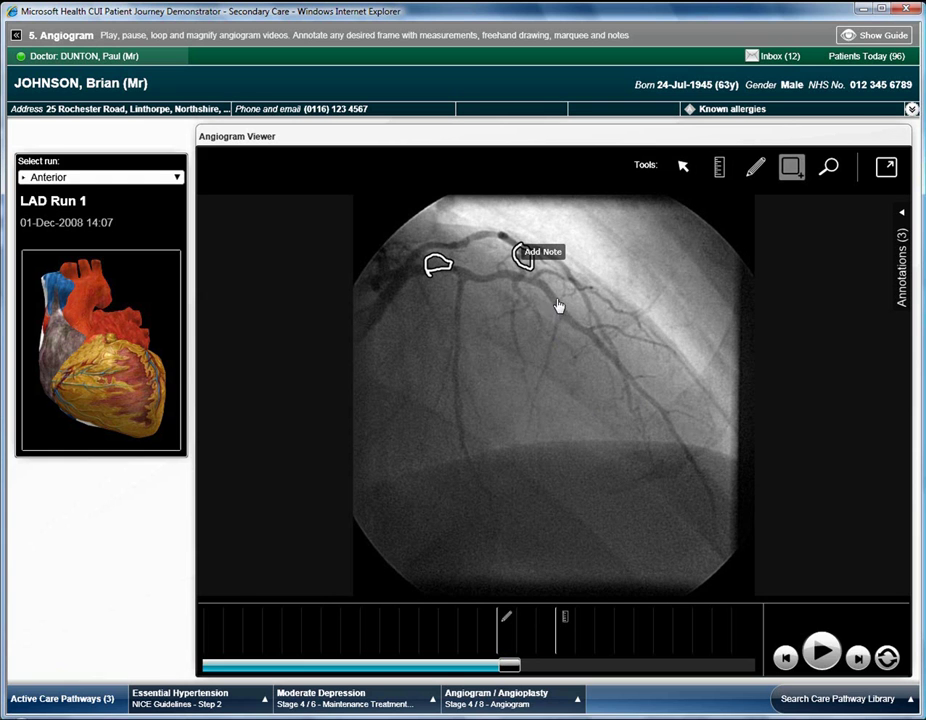
left_click_drag(551, 292, 615, 349)
left_click_drag(442, 317, 503, 372)
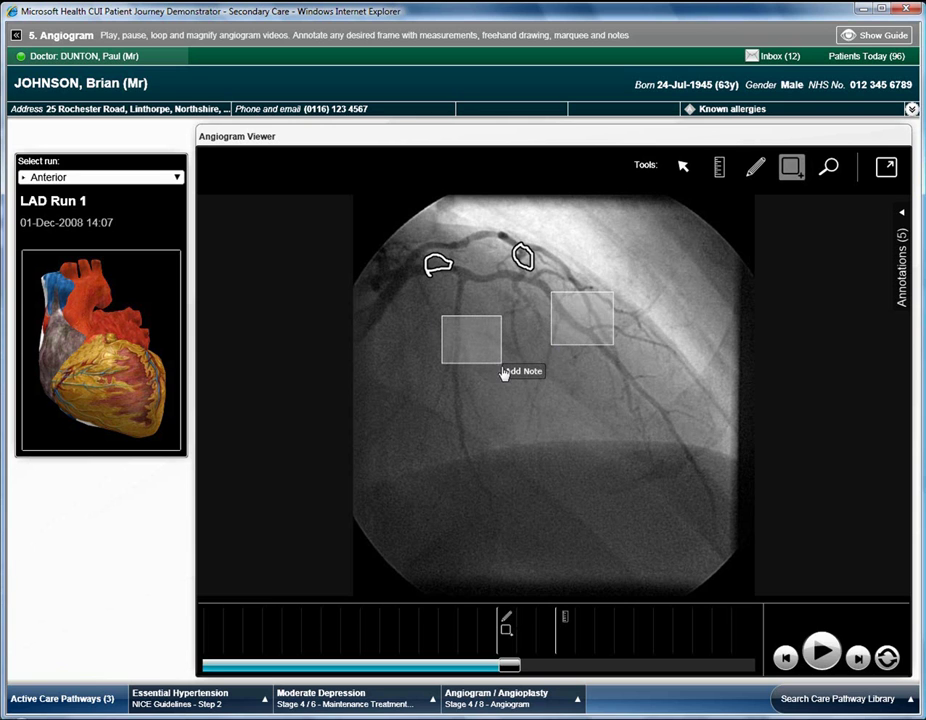
Step: View the angiogram full screen and return to the normal view, then revisit annotated frames 19 and 16
left_click(886, 167)
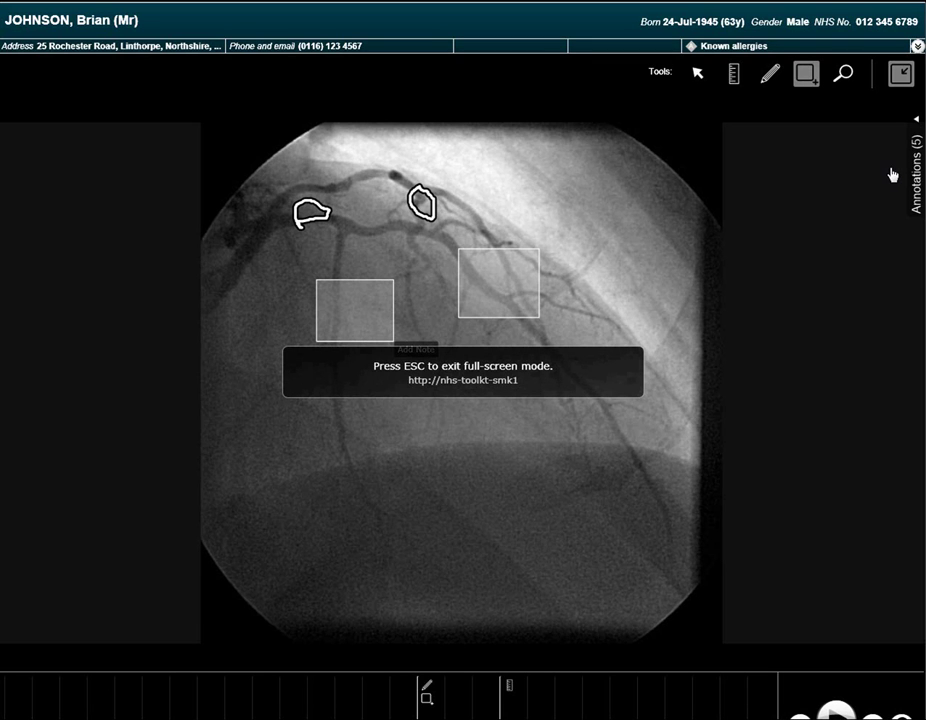
left_click(901, 80)
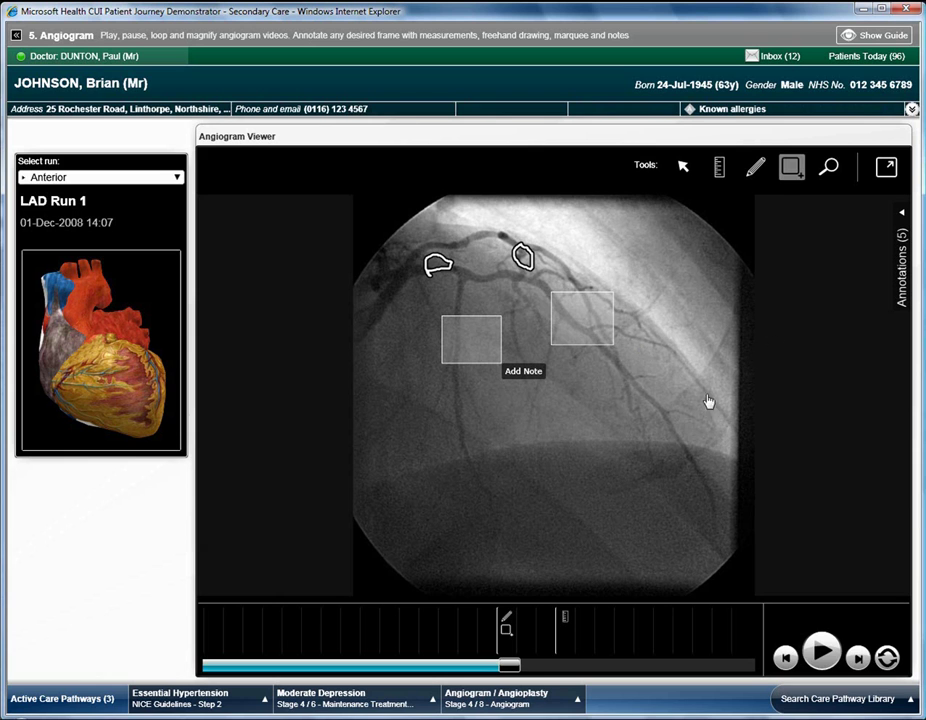
left_click(565, 626)
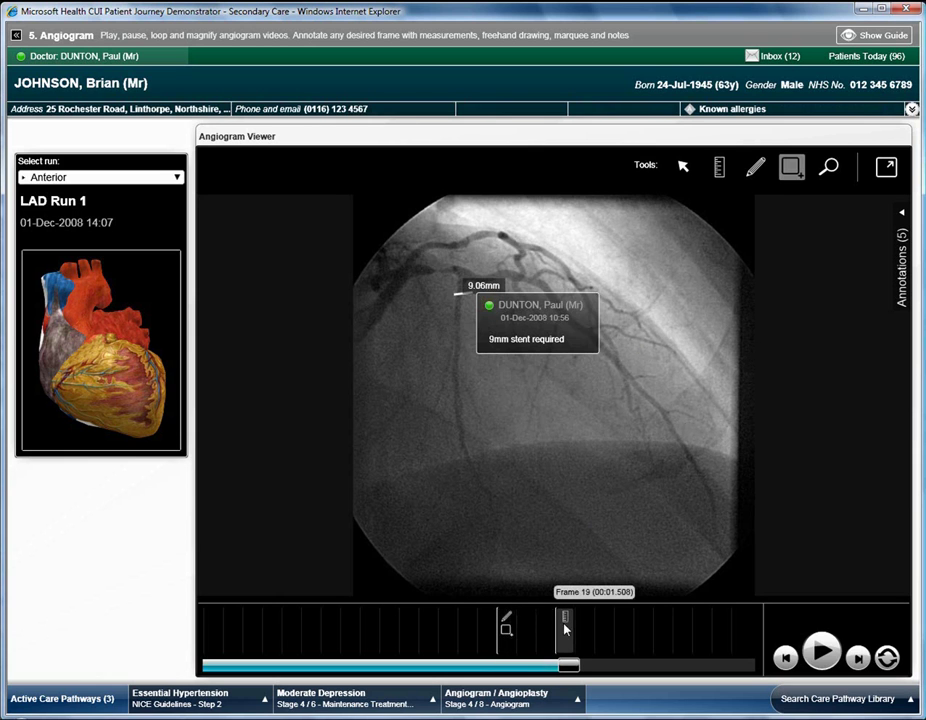
left_click(506, 628)
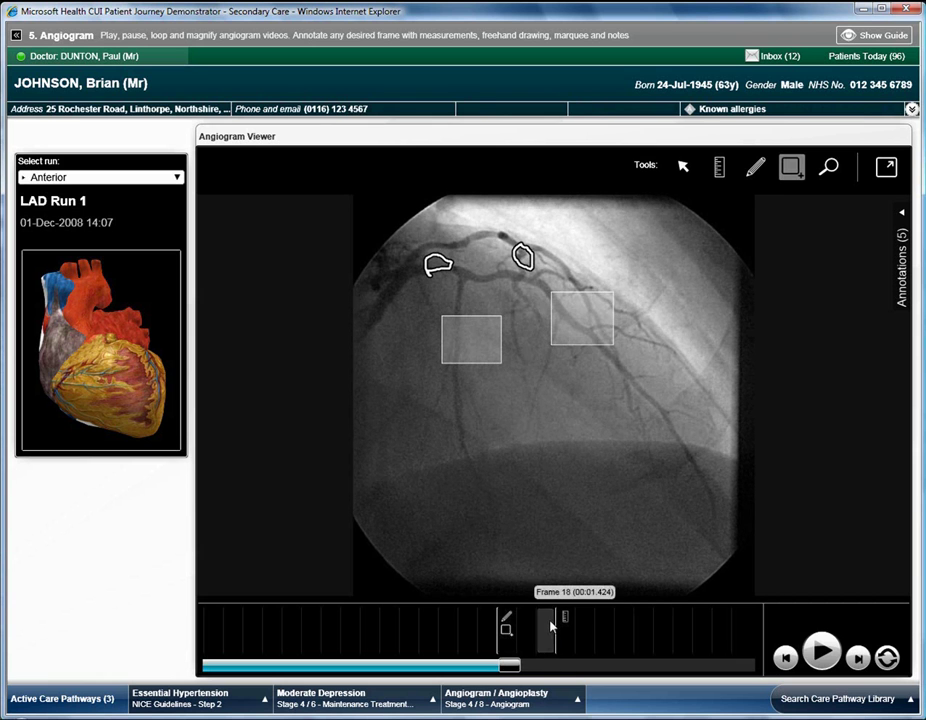
Step: Open the annotations list and review both inked areas, the frame 19 measurement and the first boxed area
left_click(902, 262)
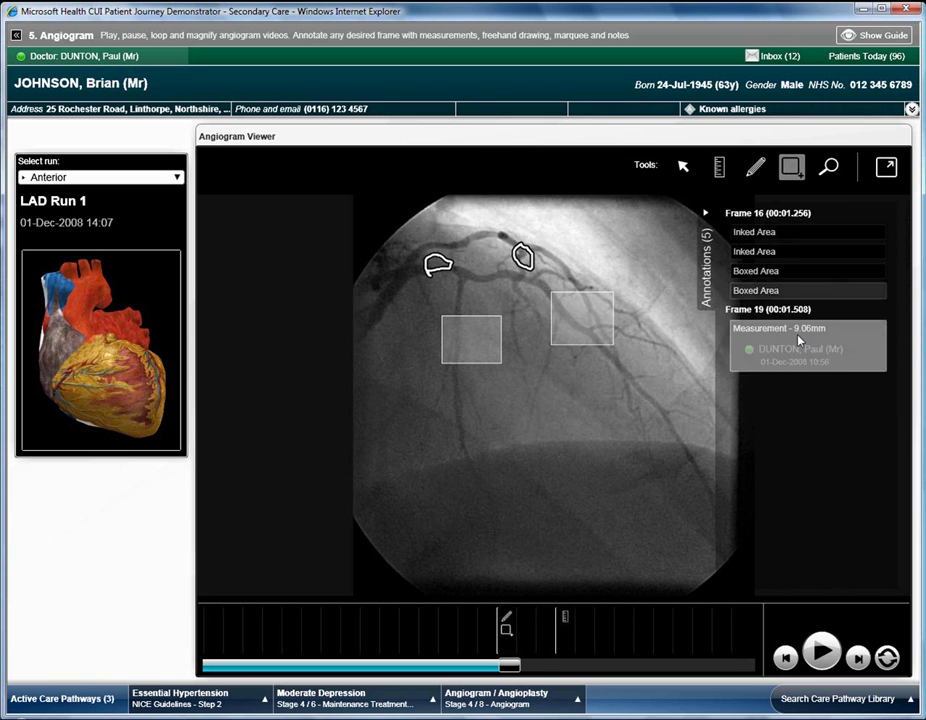
left_click(780, 240)
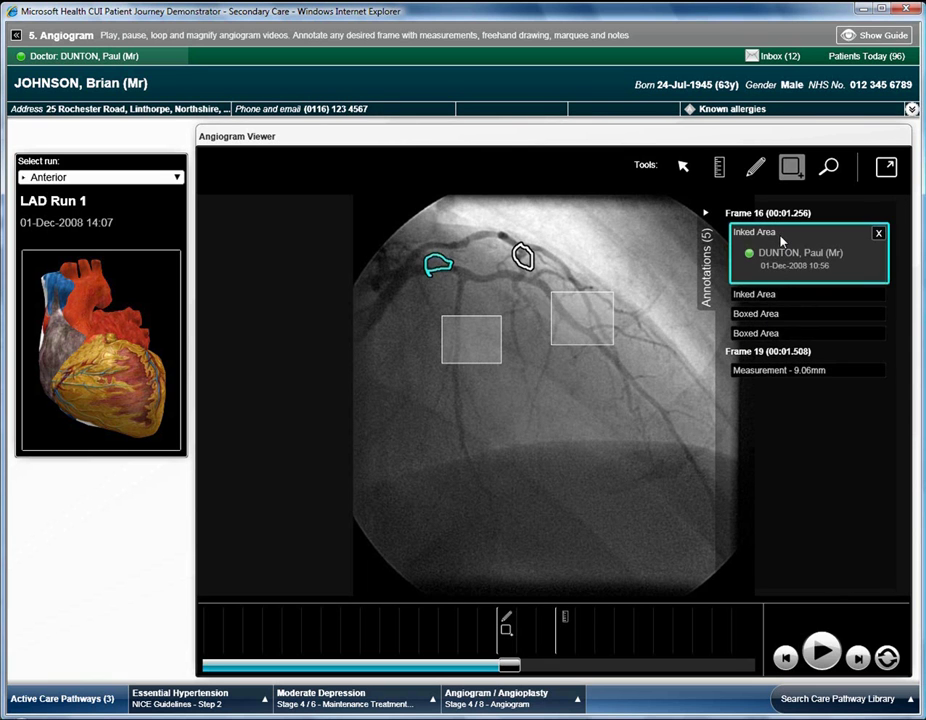
left_click(781, 292)
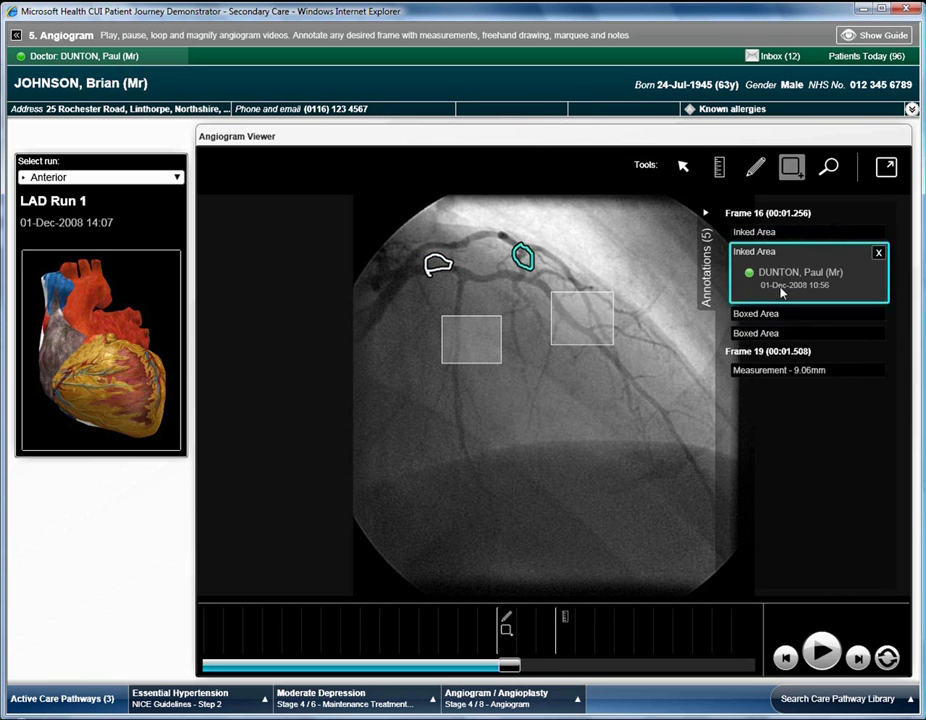
left_click(760, 372)
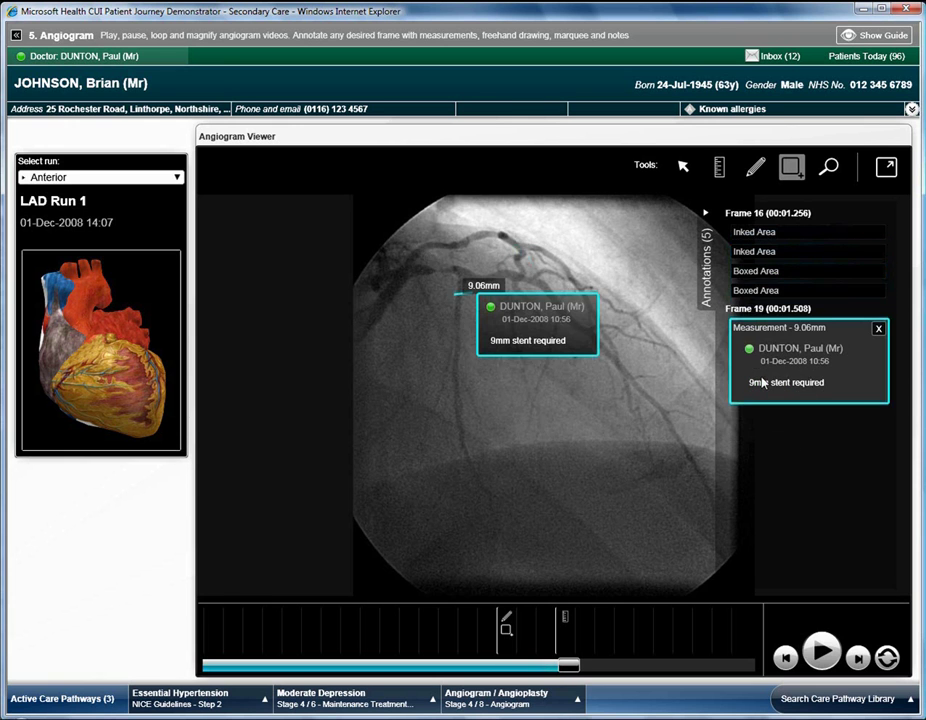
left_click(767, 275)
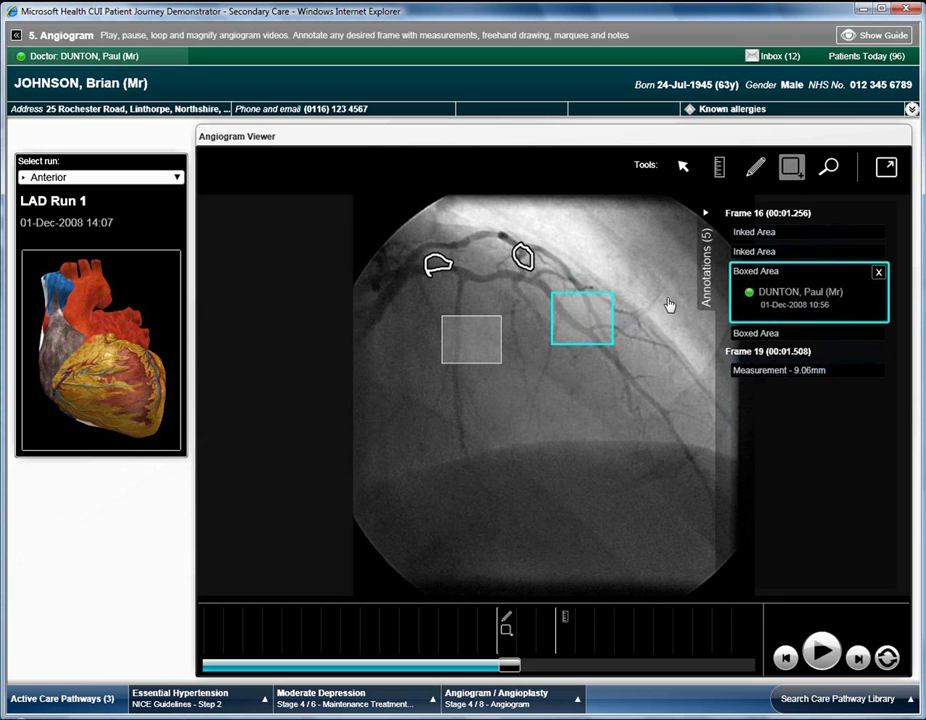
Step: Switch to the LAO 30º Cranial 26 run, go to a frame near mid-run and magnify the main artery branching
left_click(168, 180)
left_click(92, 213)
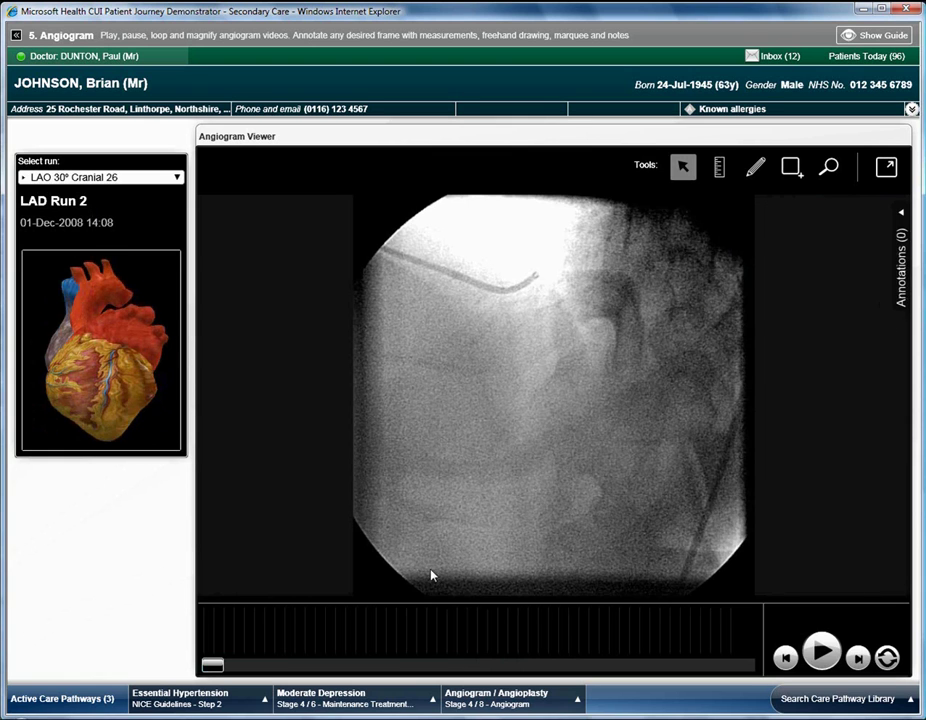
left_click(444, 641)
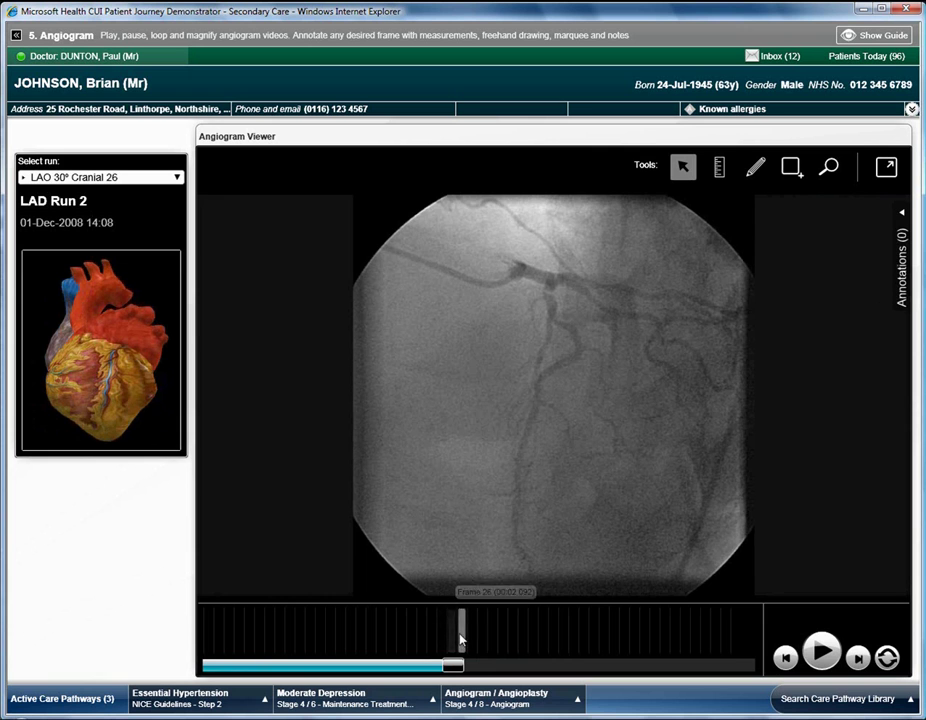
left_click(459, 637)
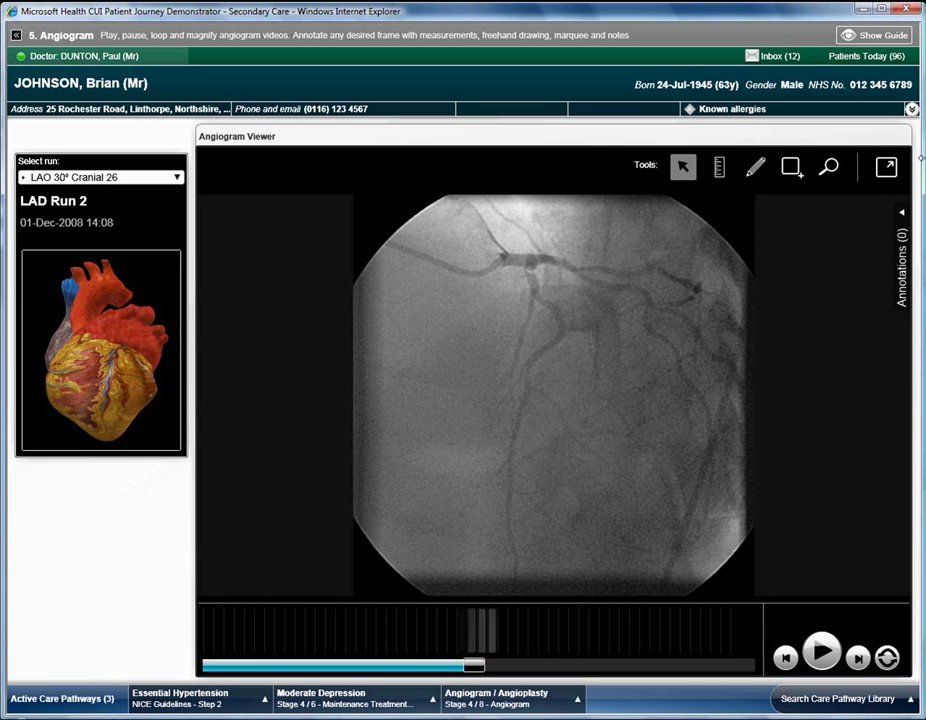
left_click(828, 166)
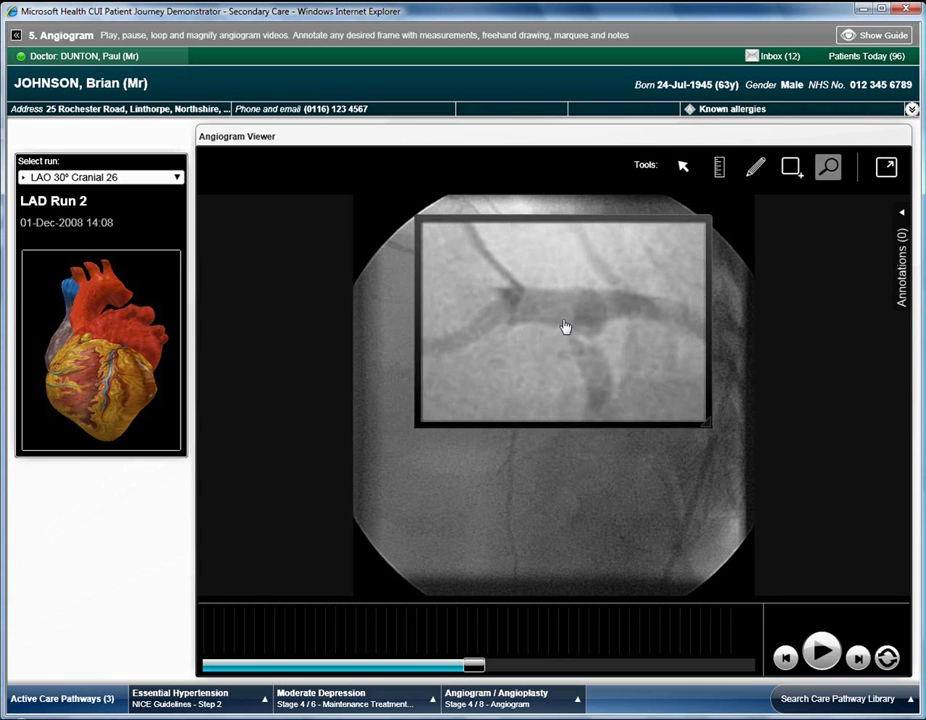